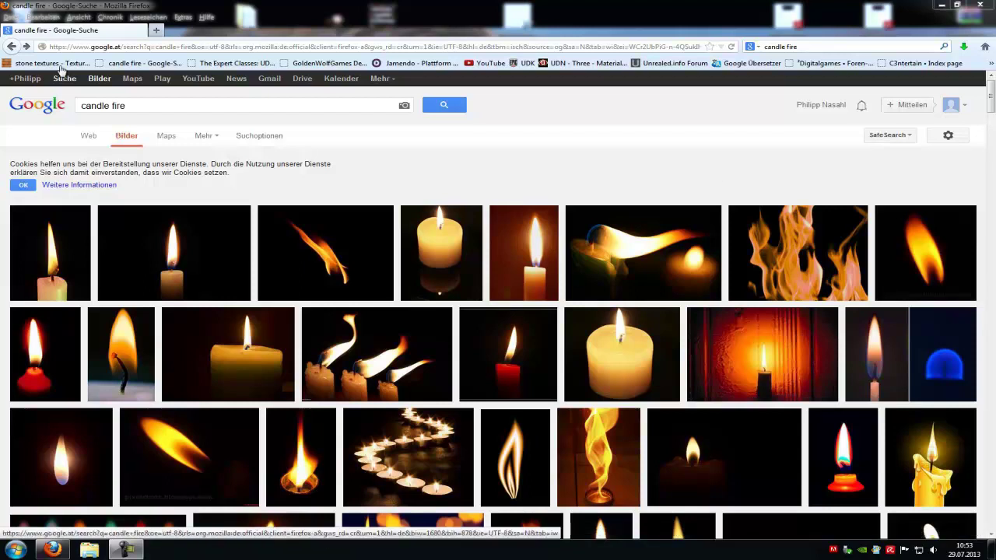
# Step: Save the 2K candle flame image from Google Images to the desktop, replacing the existing file
pyautogui.moveTo(137, 105); pyautogui.dragTo(75, 105)
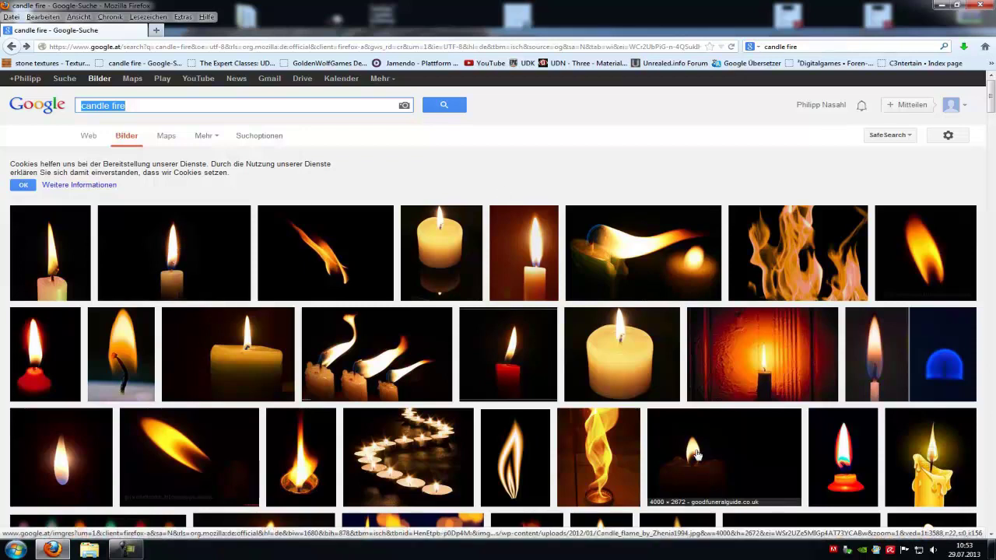
pyautogui.scroll(-15, 936, 267)
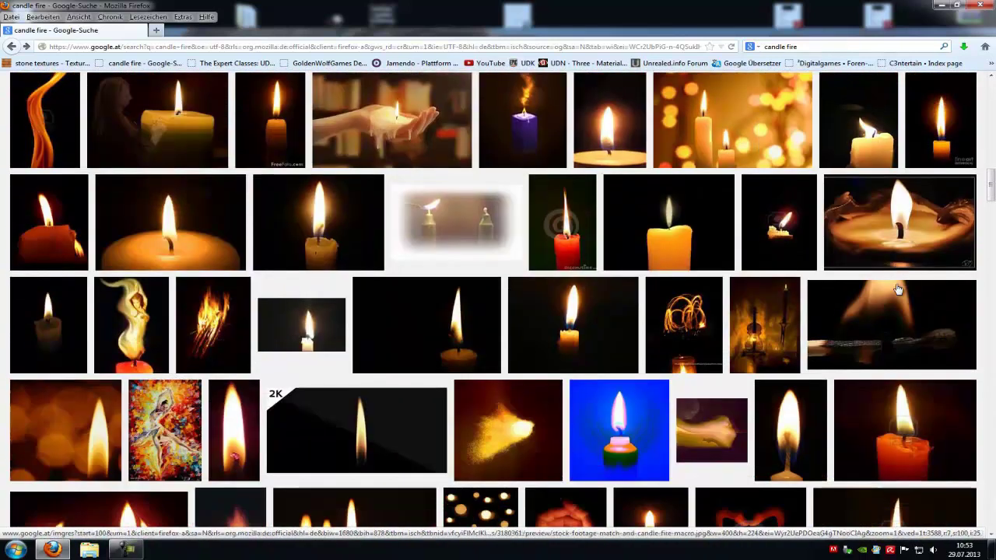
pyautogui.scroll(-2, 899, 289)
pyautogui.click(370, 405)
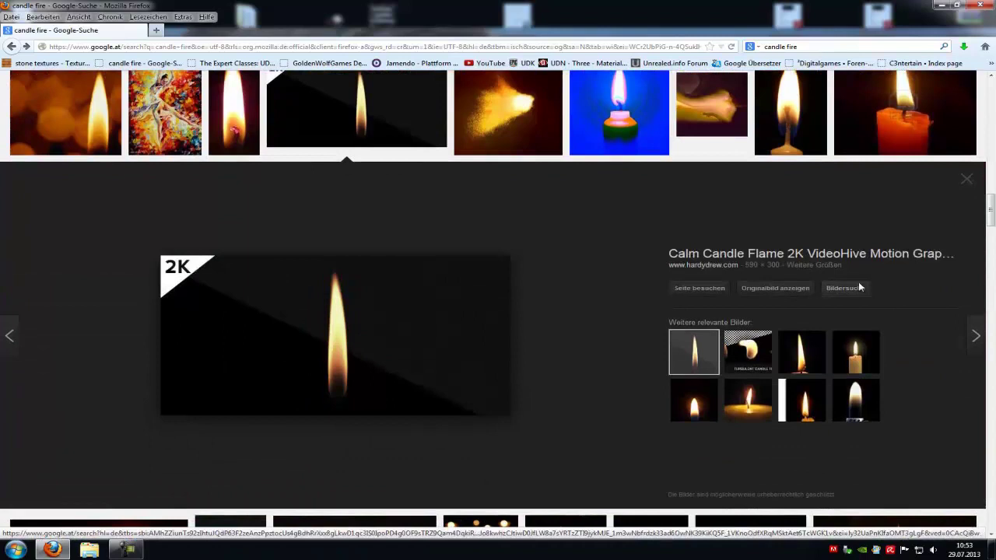
pyautogui.click(785, 289)
pyautogui.rightClick(465, 270)
pyautogui.click(530, 302)
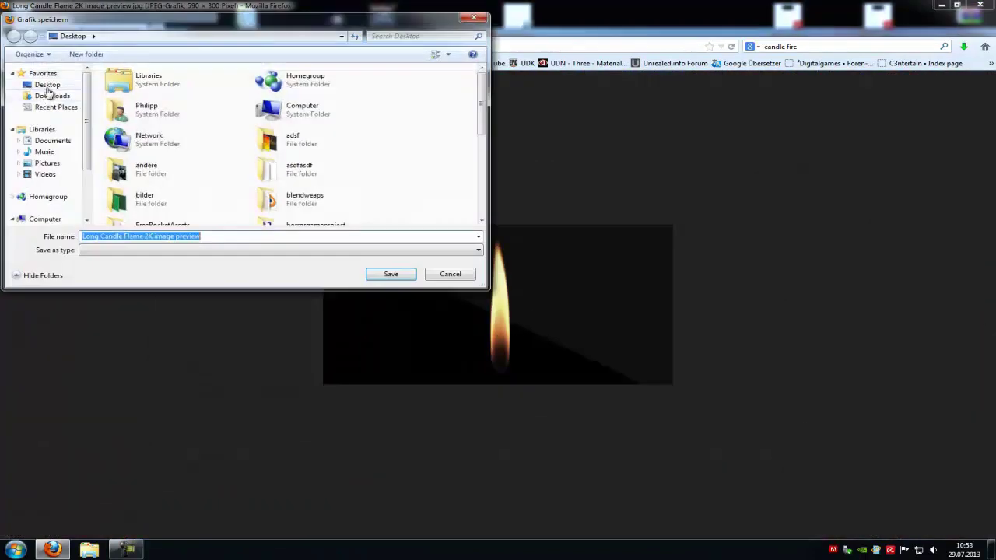
pyautogui.click(391, 273)
pyautogui.click(533, 278)
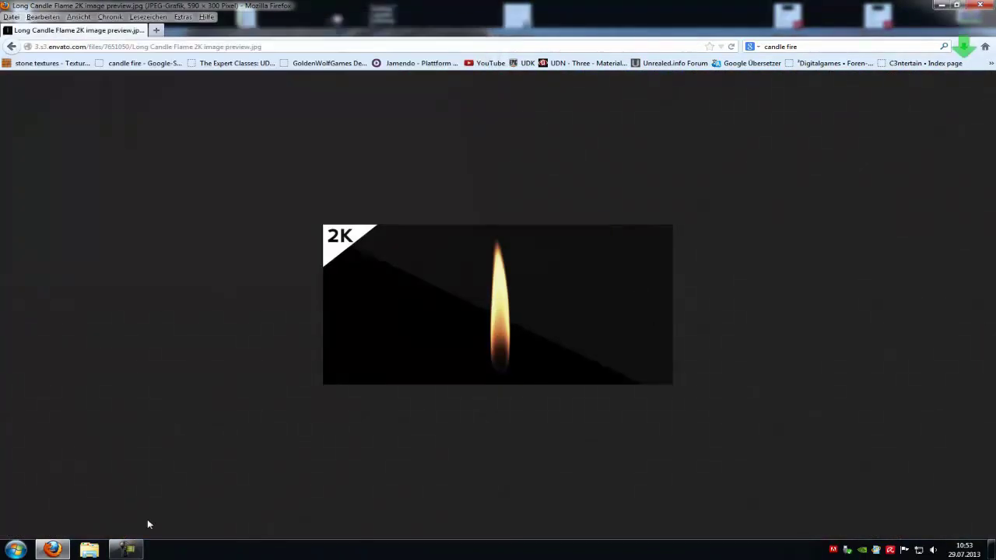
# Step: Open the saved flame image from the desktop with Photoshop CS6
pyautogui.click(52, 550)
pyautogui.rightClick(69, 14)
pyautogui.moveTo(329, 109)
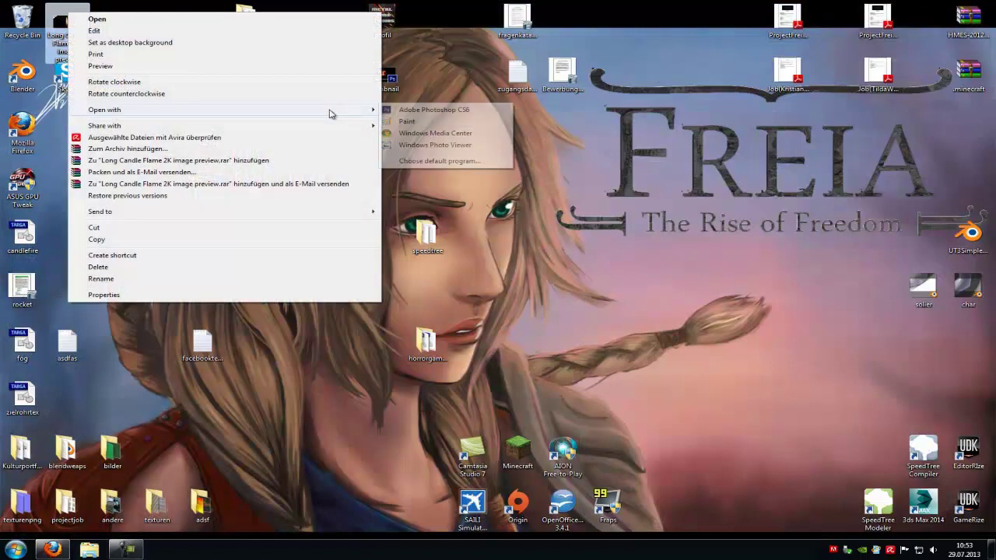
pyautogui.click(419, 113)
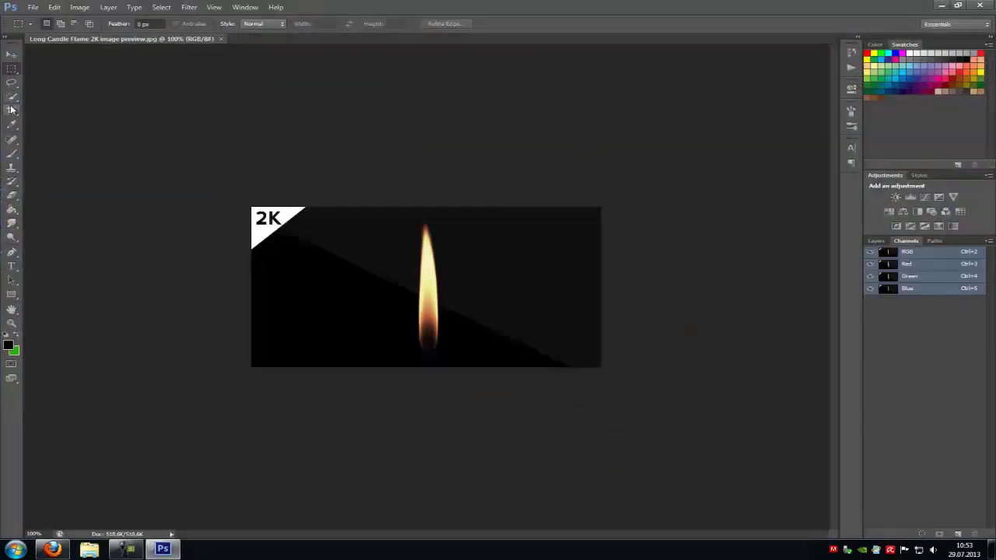
# Step: Select the candle flame shape with the Quick Selection Tool
pyautogui.click(12, 98)
pyautogui.click(62, 95)
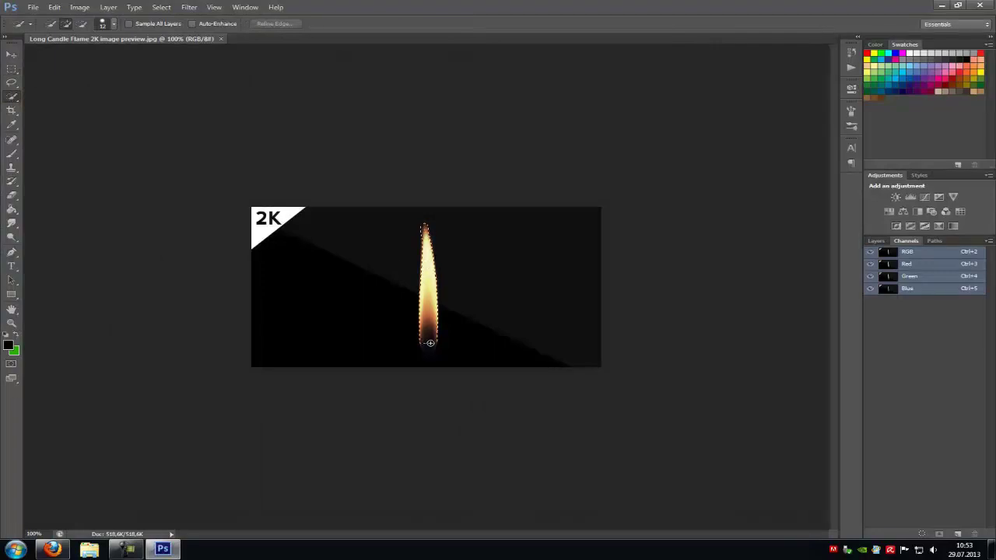
pyautogui.moveTo(430, 347); pyautogui.dragTo(430, 349)
# Step: Create a new 512 × 512 pixel document
pyautogui.click(33, 8)
pyautogui.click(44, 19)
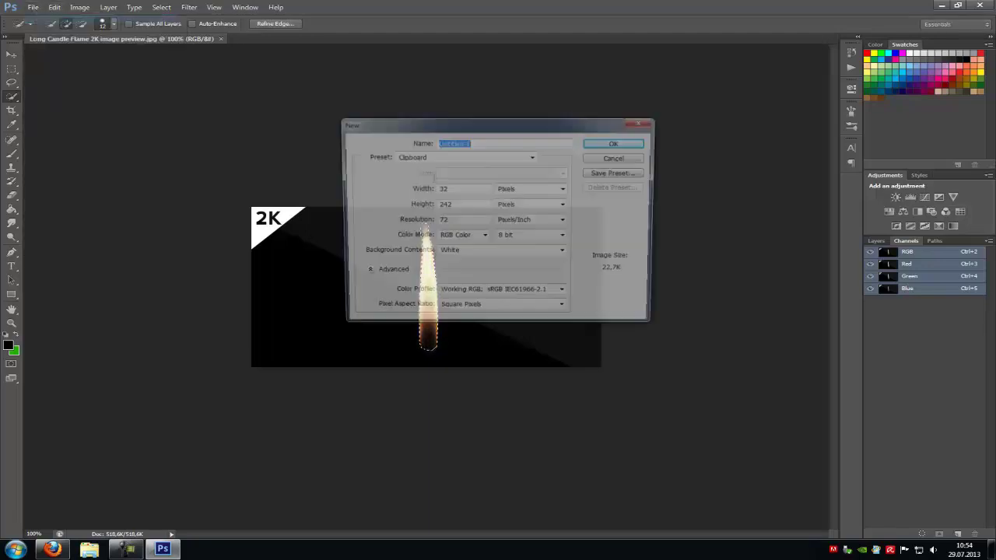
pyautogui.press('Tab')
pyautogui.press('Tab')
pyautogui.write('512')
pyautogui.press('Tab')
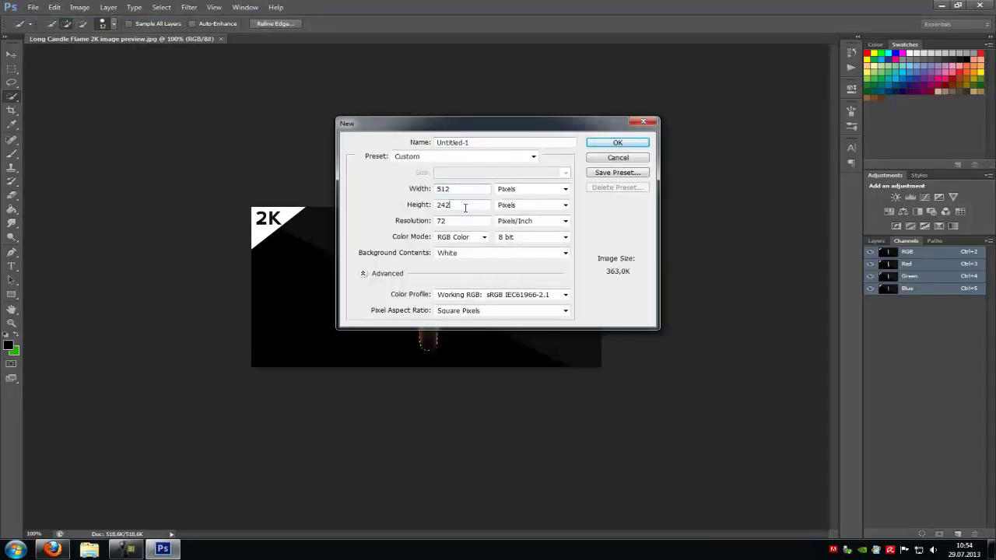
pyautogui.write('512')
pyautogui.click(633, 146)
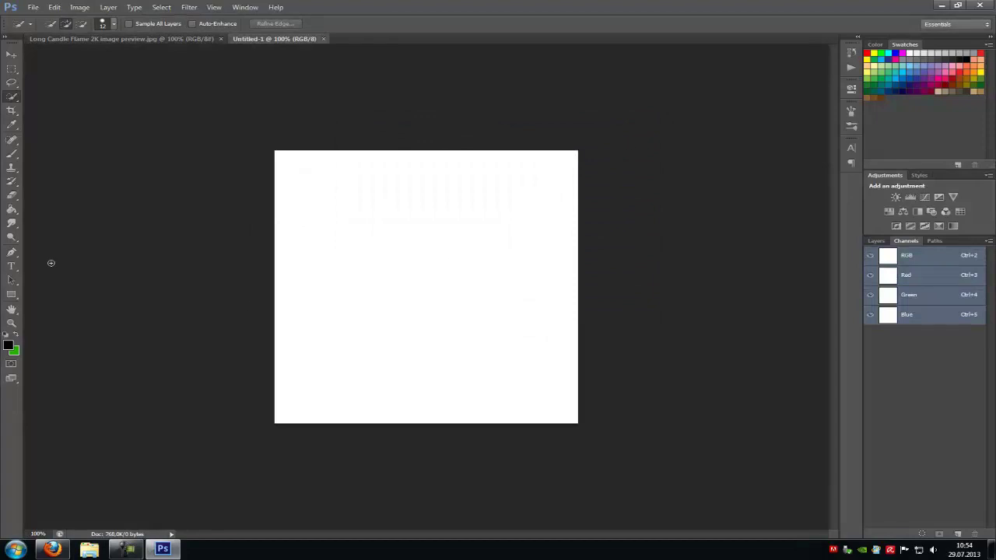
# Step: Fill the canvas with black and paste the copied flame onto it
pyautogui.click(8, 346)
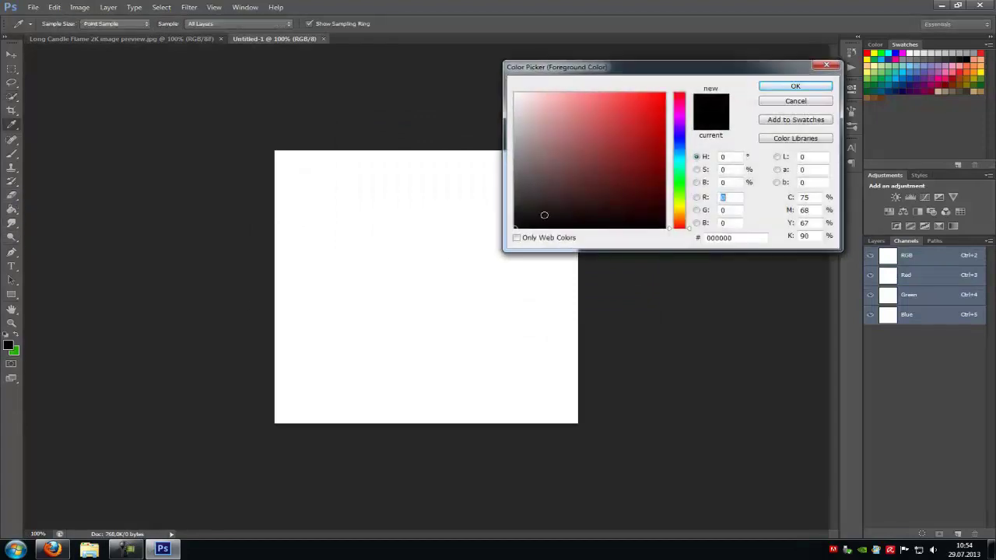
pyautogui.click(795, 86)
pyautogui.click(13, 211)
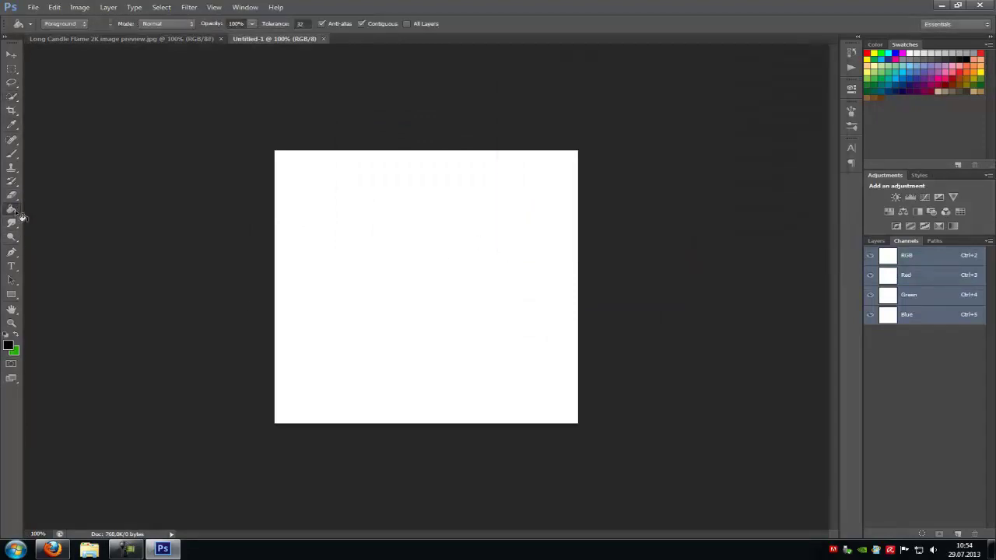
pyautogui.click(420, 263)
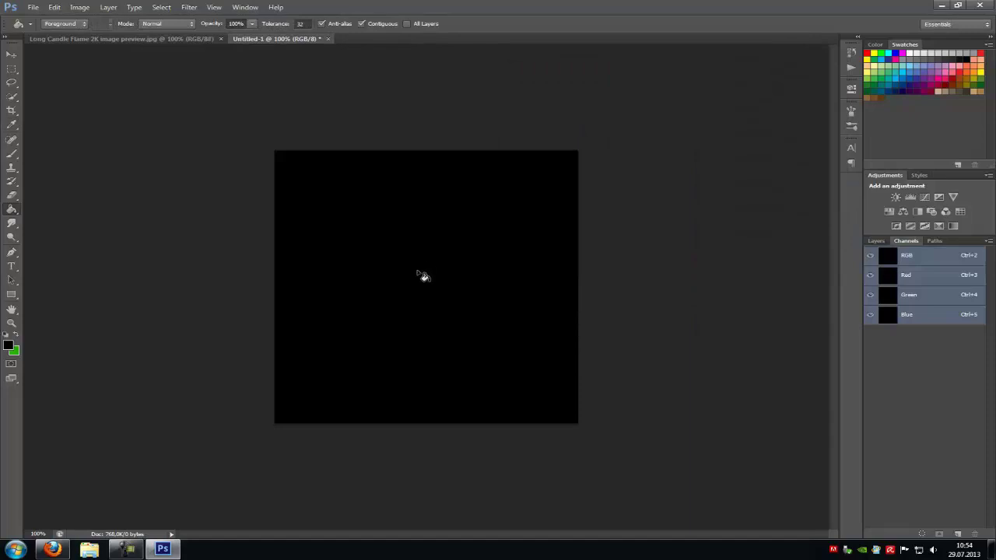
pyautogui.hotkey('ctrl', 'v')
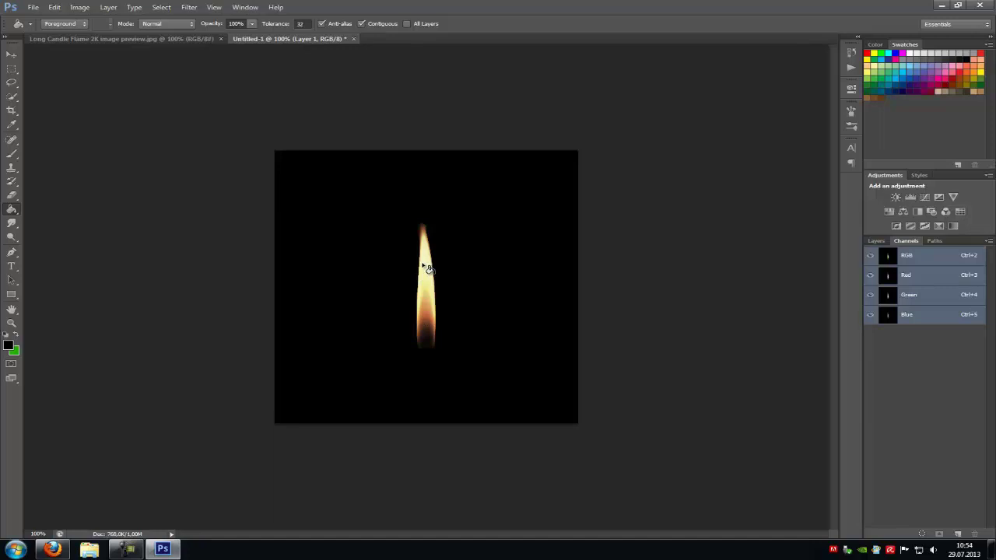
pyautogui.click(12, 54)
# Step: Save the flame as 32-bit Targa candlefire.tga, then quit without saving Untitled-1
pyautogui.click(33, 7)
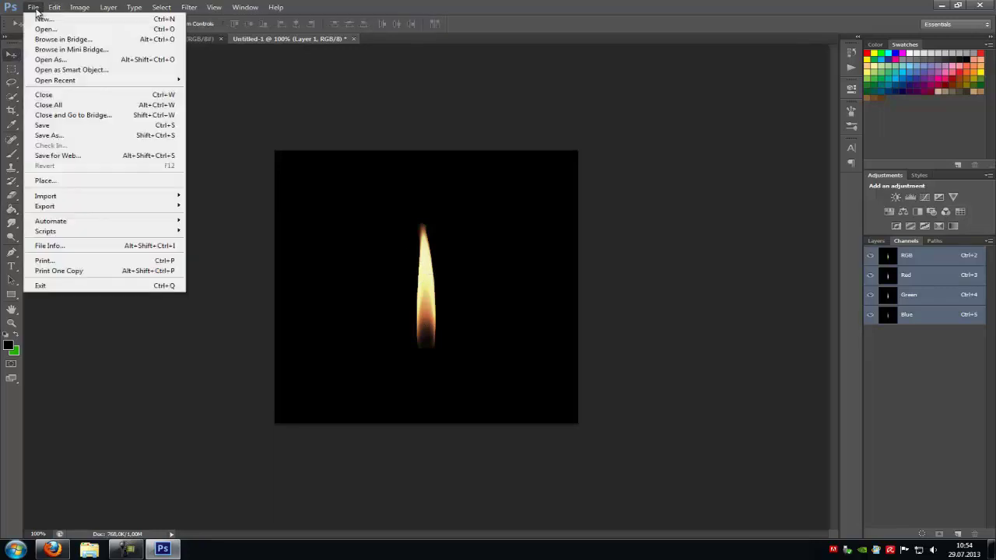
pyautogui.click(48, 135)
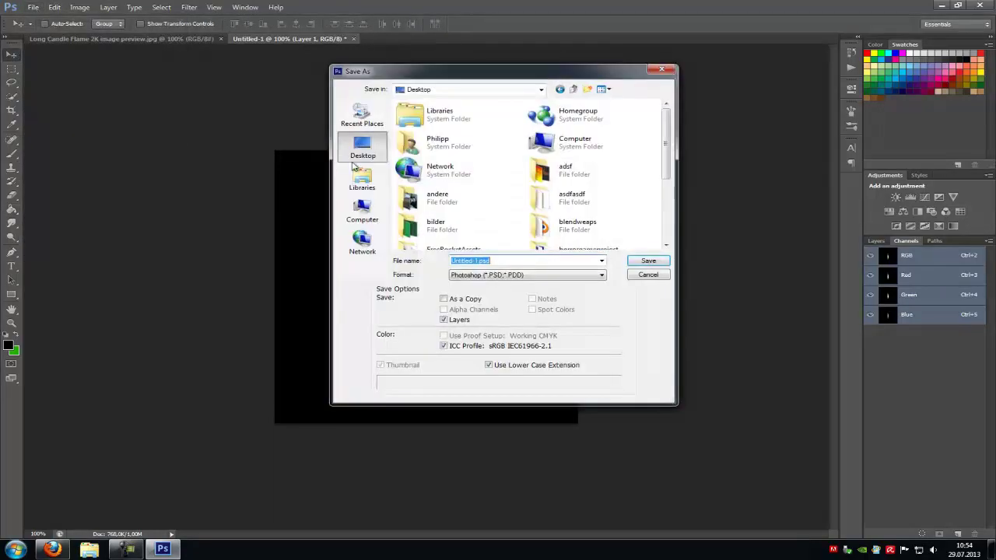
pyautogui.click(484, 273)
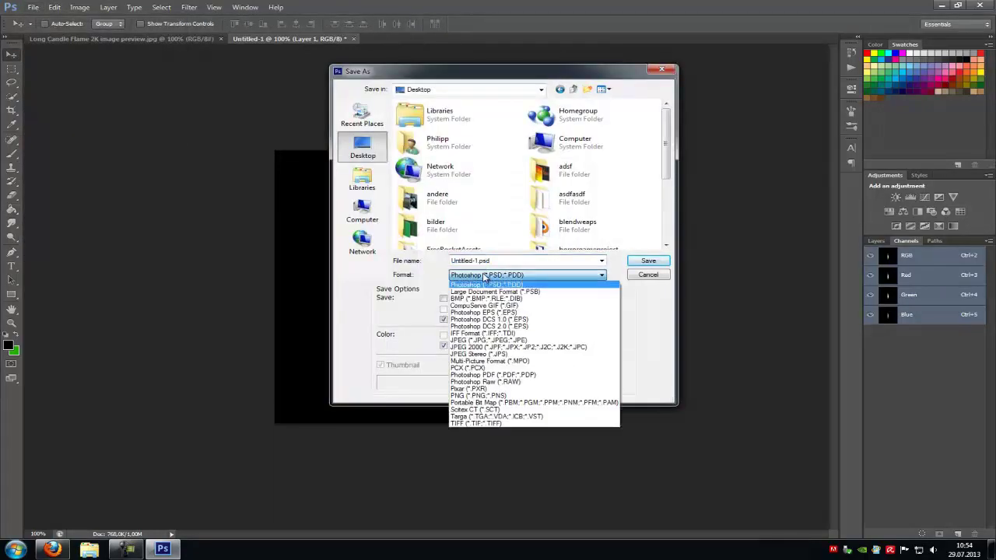
pyautogui.click(491, 417)
pyautogui.write('can')
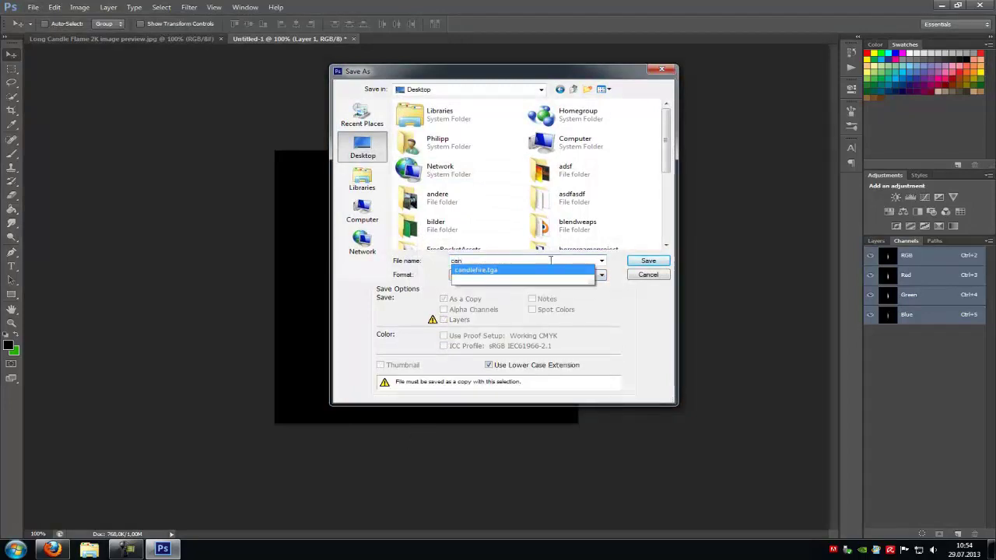
pyautogui.click(498, 270)
pyautogui.click(646, 262)
pyautogui.click(491, 207)
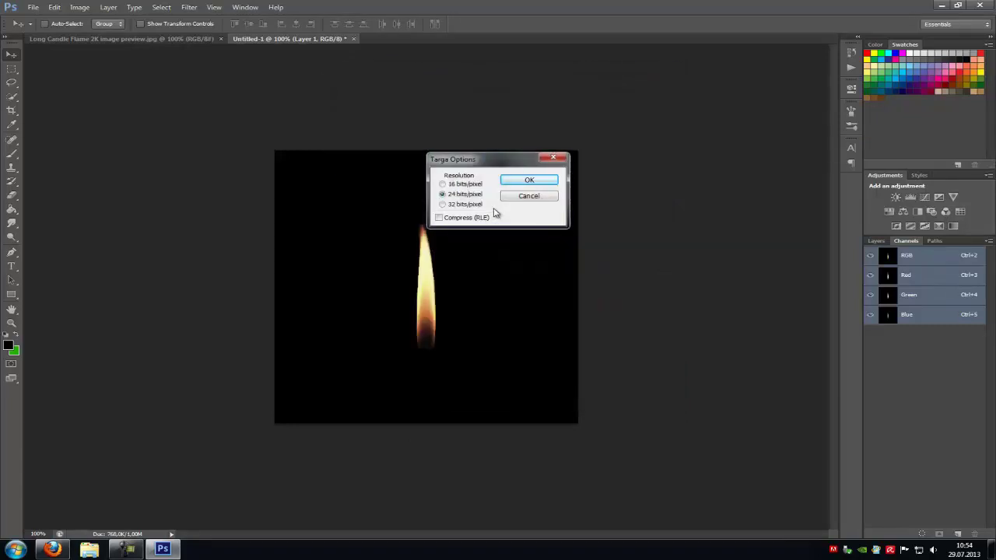
pyautogui.click(444, 205)
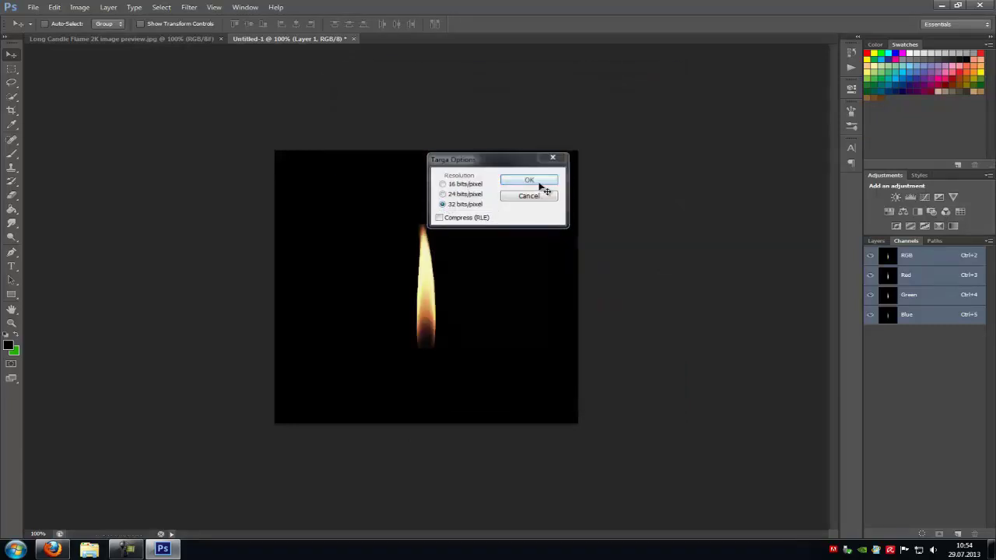
pyautogui.click(520, 179)
pyautogui.click(980, 5)
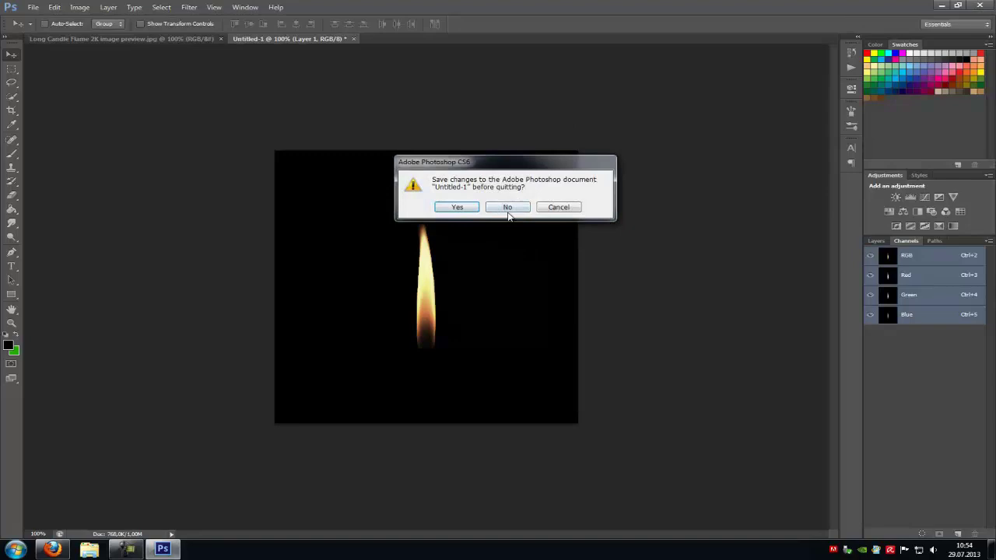
pyautogui.click(507, 209)
# Step: Reopen candlefire.tga, delete the Alpha 1 channel, and compare the Red, Green and Blue channels
pyautogui.doubleClick(33, 237)
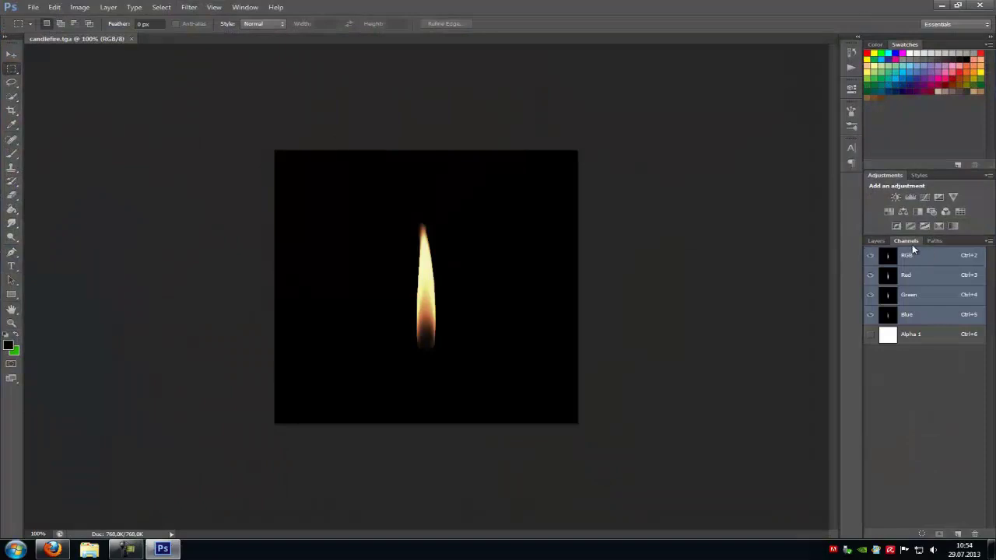
pyautogui.rightClick(903, 336)
pyautogui.click(924, 352)
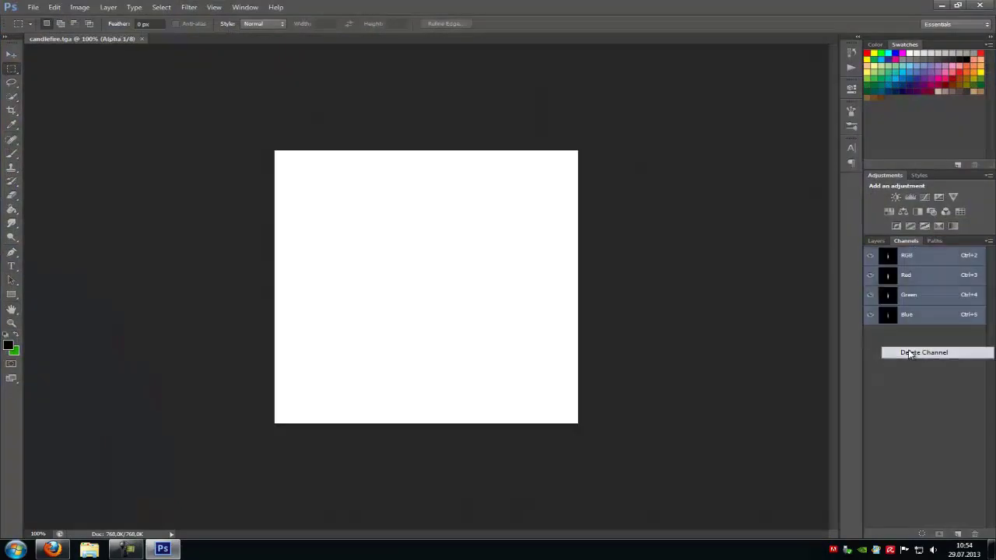
pyautogui.click(907, 275)
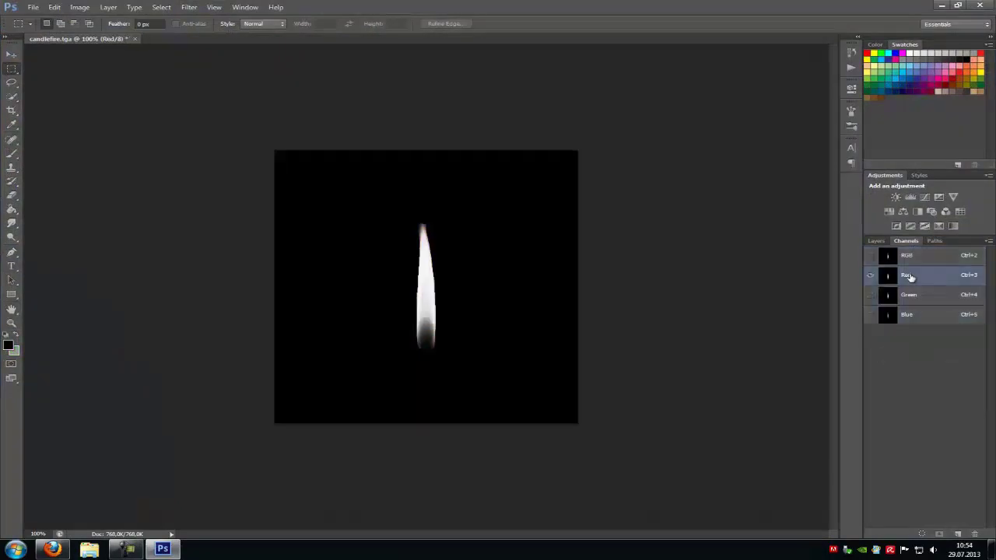
pyautogui.click(912, 298)
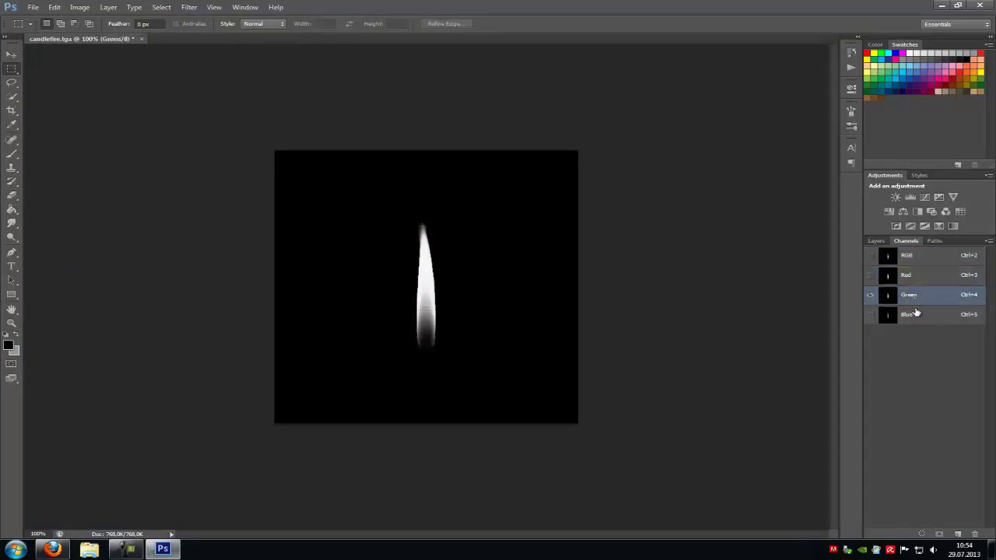
pyautogui.click(912, 315)
pyautogui.click(908, 278)
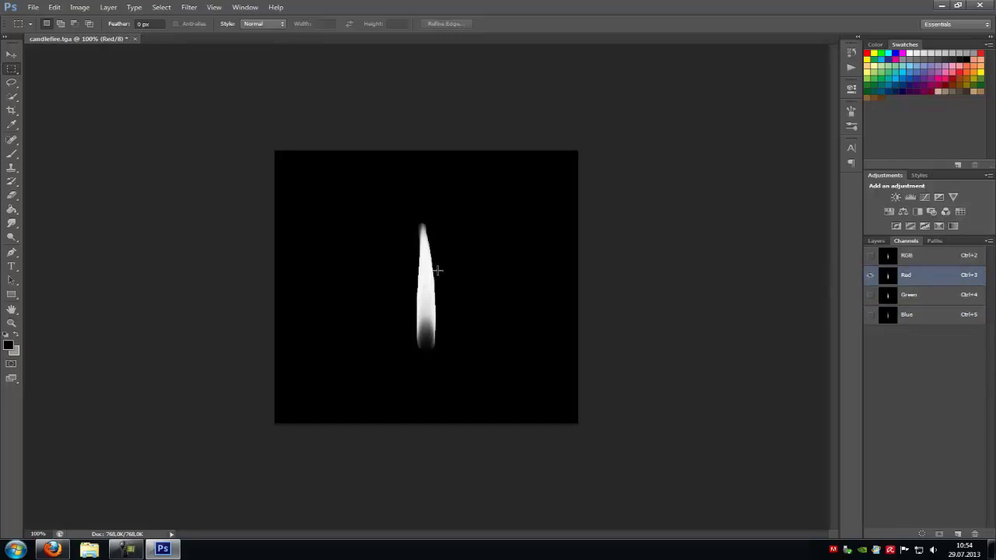
# Step: Duplicate the Red channel as Red copy and hide the original Red channel
pyautogui.rightClick(916, 277)
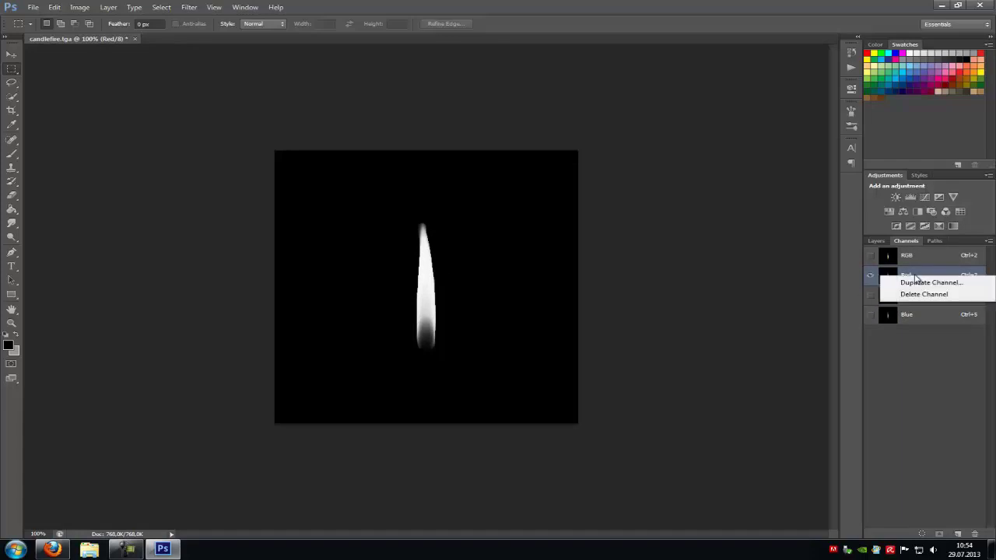
pyautogui.click(927, 282)
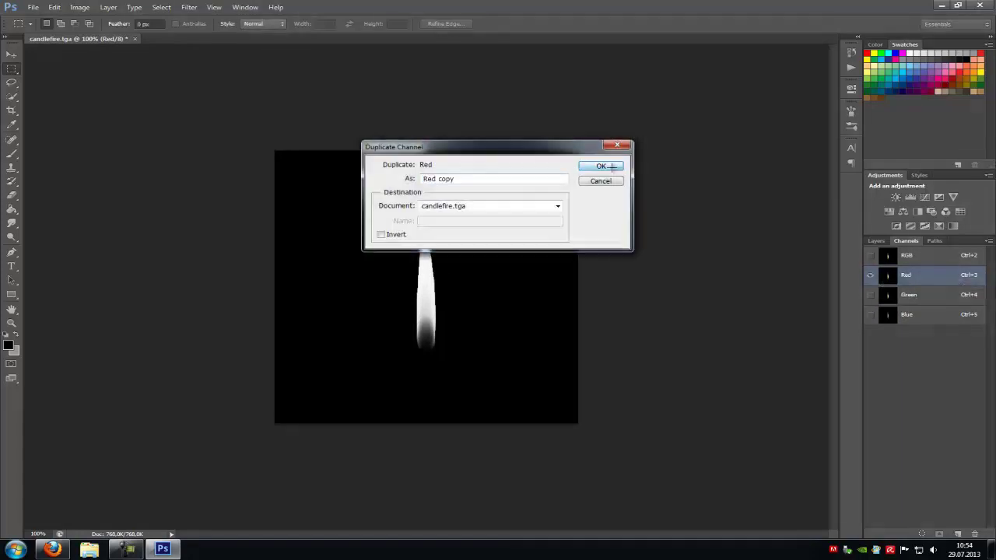
pyautogui.click(600, 167)
pyautogui.click(870, 276)
pyautogui.click(870, 275)
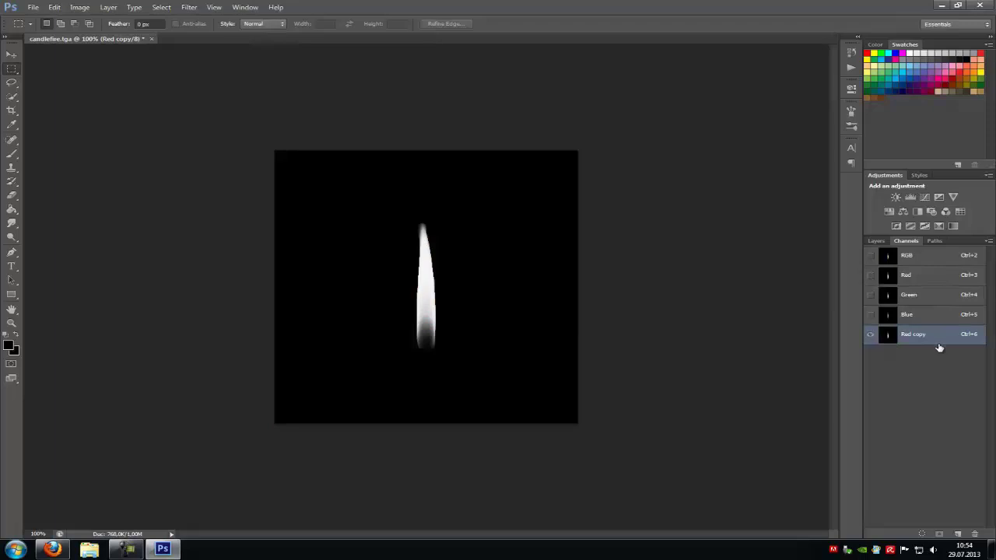
pyautogui.click(81, 7)
# Step: Apply Levels to Red copy, raising input black to 67 and pulling the white slider left
pyautogui.moveTo(109, 34)
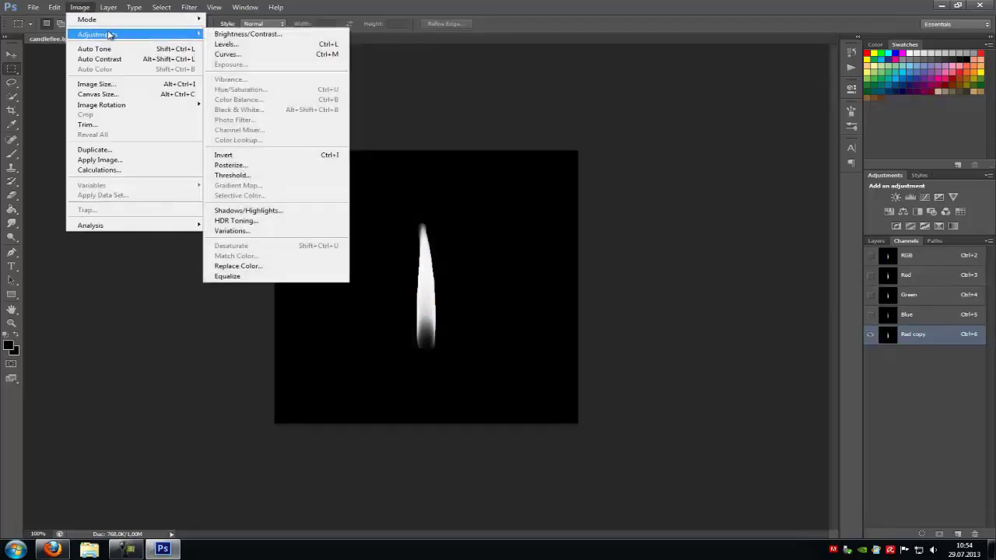
pyautogui.click(247, 44)
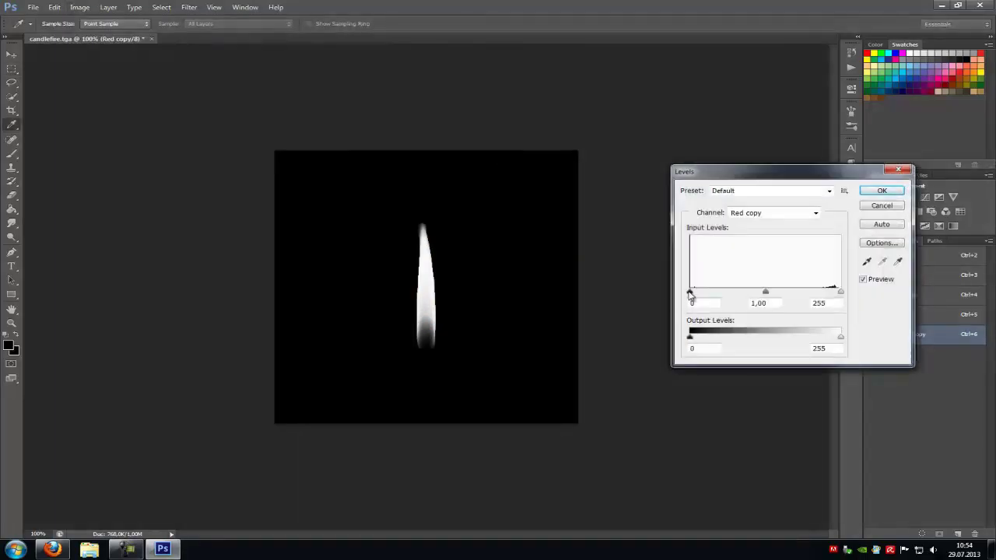
pyautogui.moveTo(690, 294); pyautogui.dragTo(732, 295)
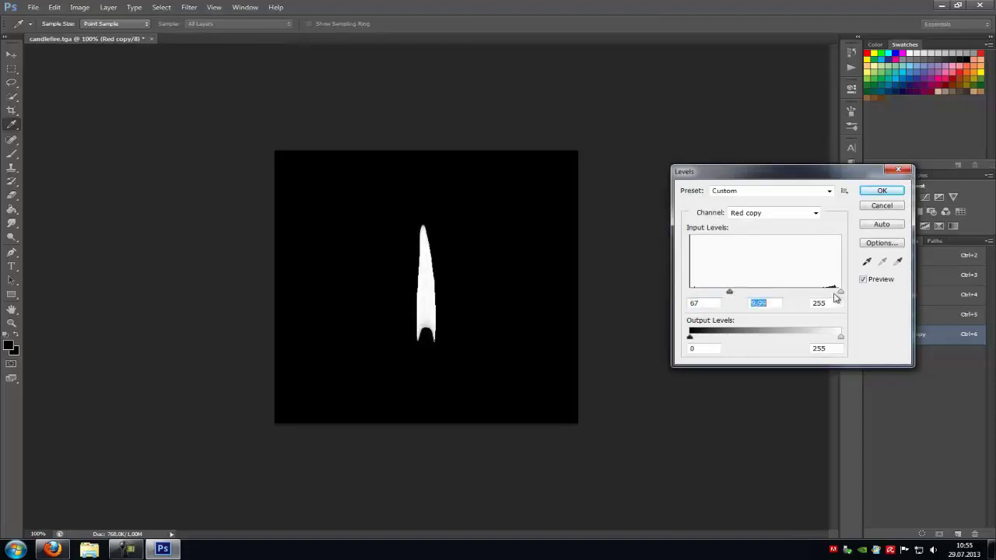
pyautogui.moveTo(841, 296); pyautogui.dragTo(822, 295)
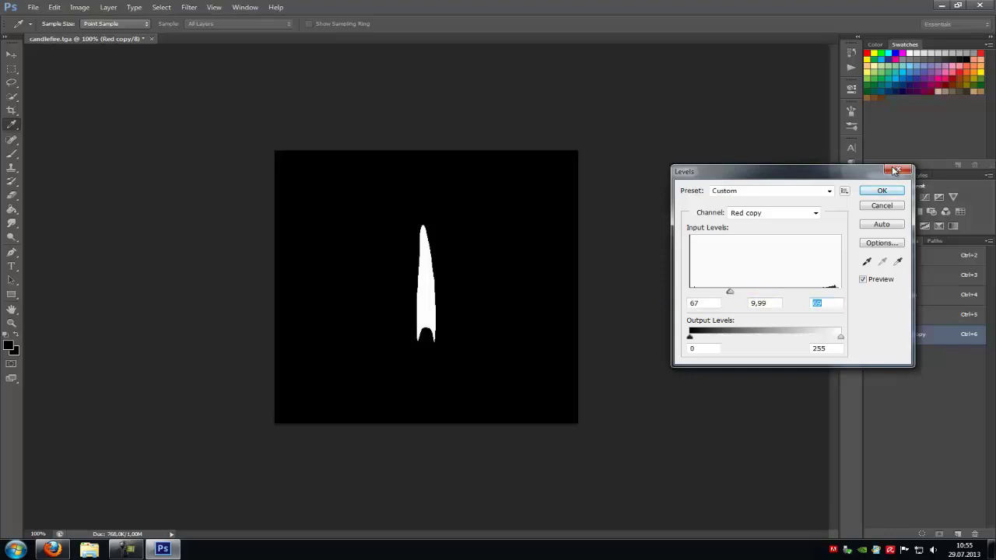
# Step: Confirm the Levels adjustment and save the edited candlefire texture
pyautogui.click(889, 192)
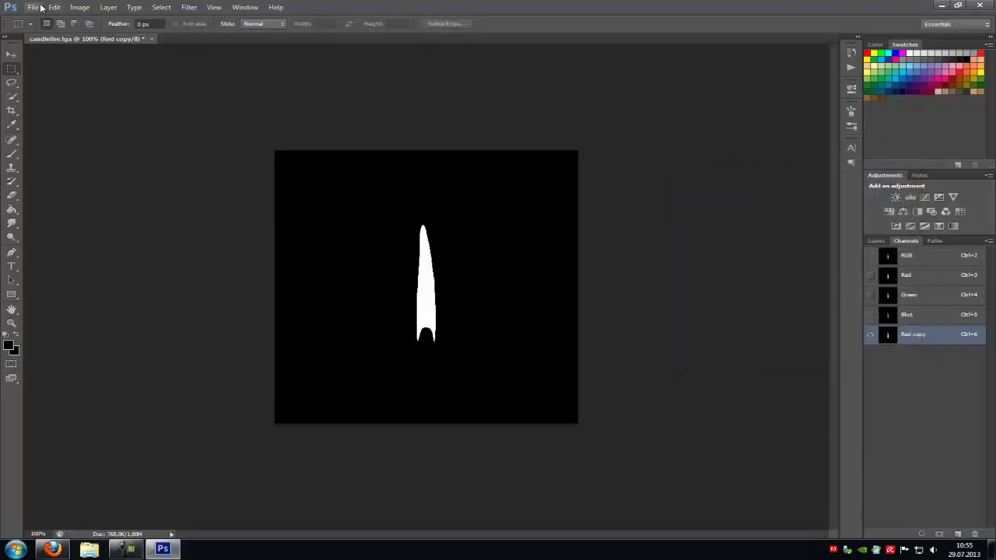
pyautogui.click(34, 7)
pyautogui.click(67, 124)
# Step: Launch the UDK Editor as administrator from the Start menu
pyautogui.click(3, 554)
pyautogui.write('udk')
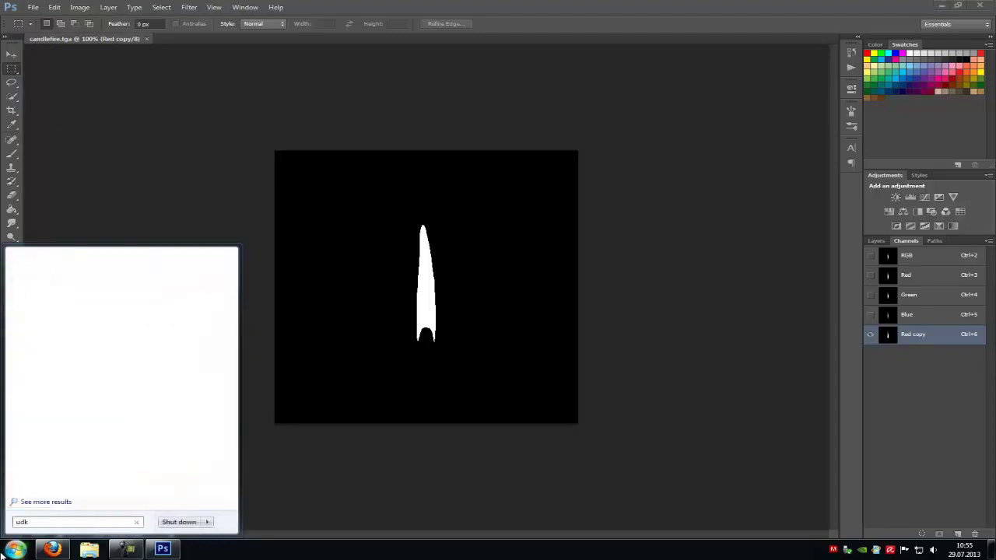
pyautogui.rightClick(66, 302)
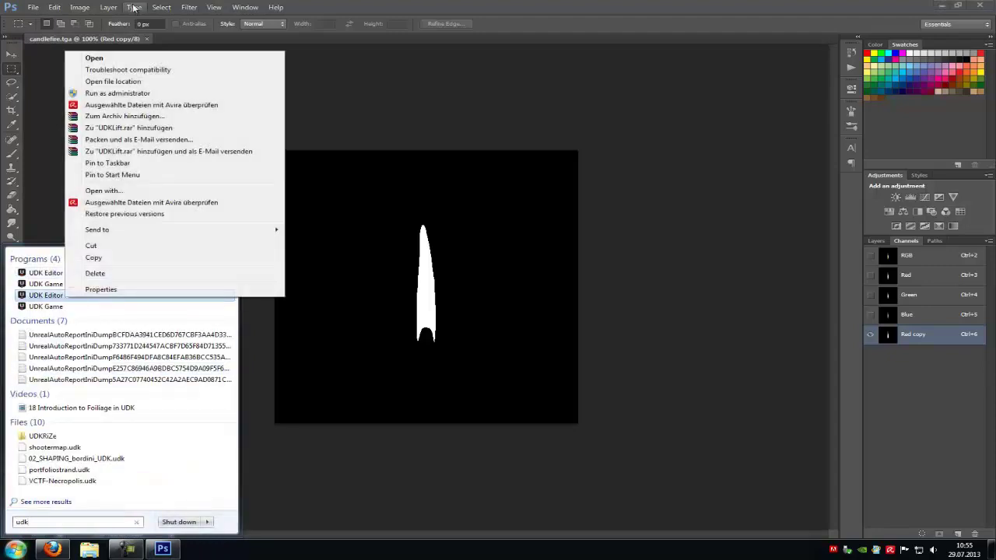
pyautogui.click(131, 94)
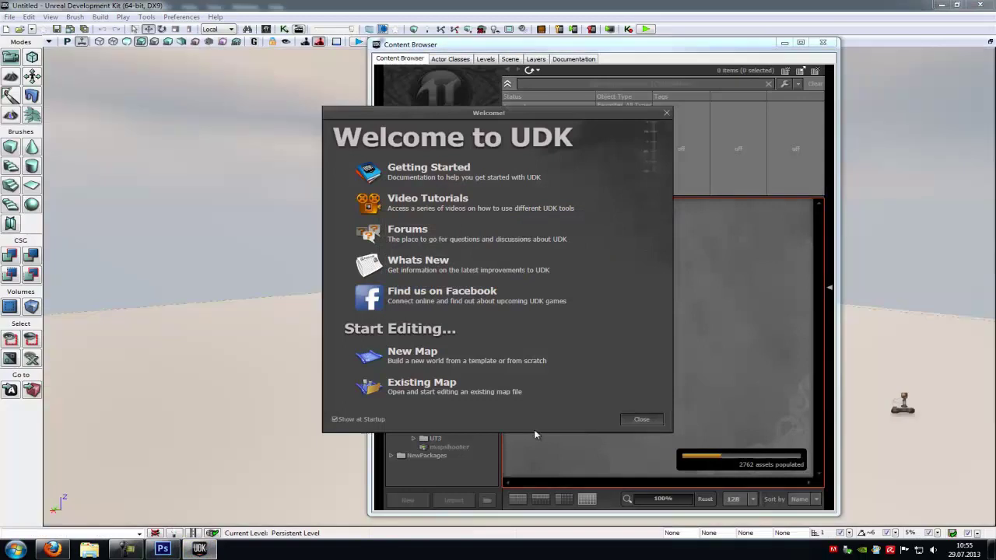
# Step: Import Desktop/candlefire.tga into the mapshooter package, fully loading the package
pyautogui.click(642, 419)
pyautogui.rightClick(713, 344)
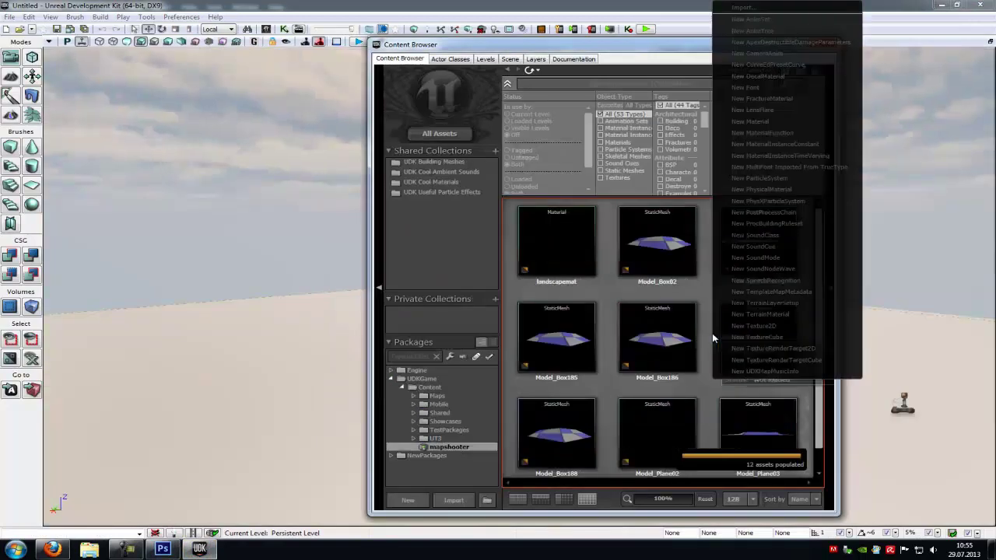
pyautogui.click(747, 20)
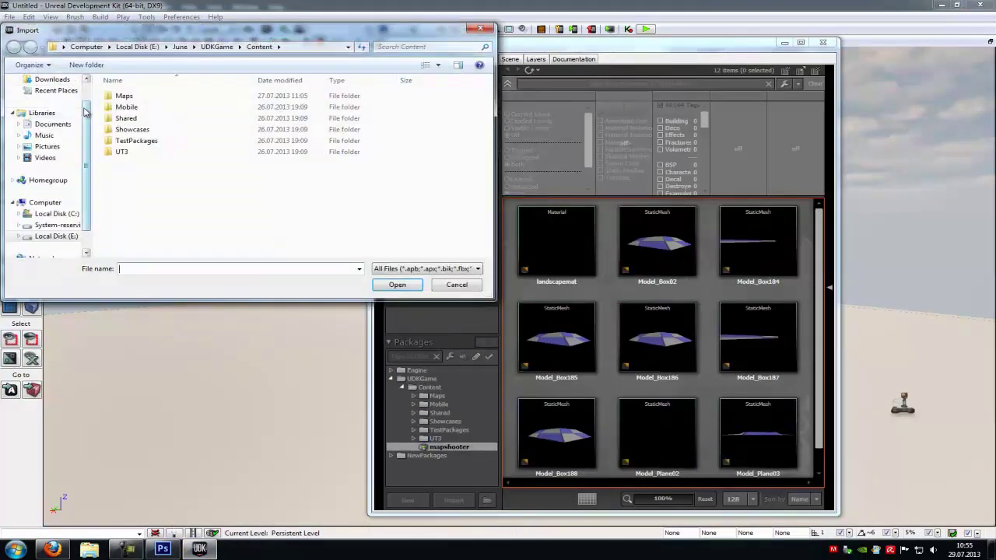
pyautogui.scroll(2, 69, 91)
pyautogui.click(53, 94)
pyautogui.scroll(-3, 164, 219)
pyautogui.doubleClick(148, 123)
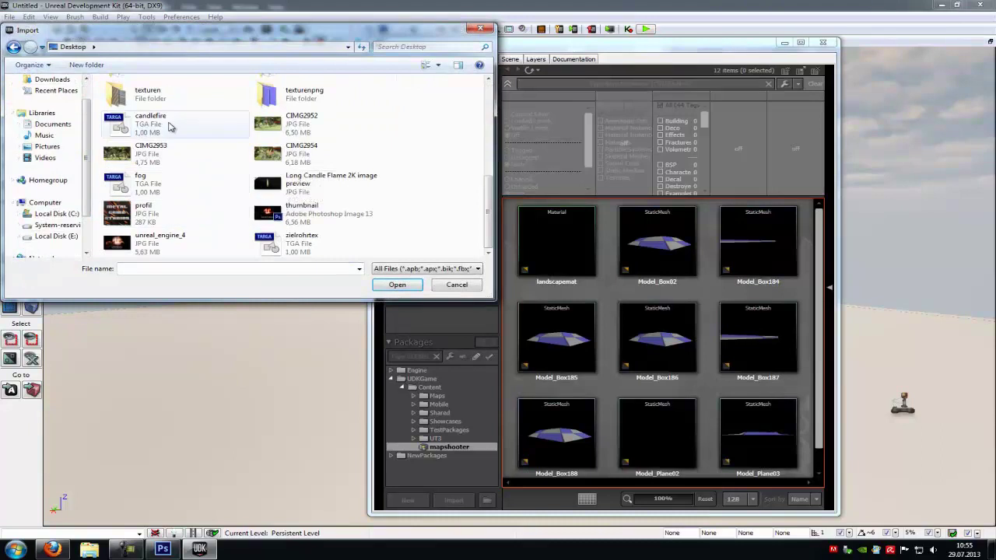
pyautogui.click(664, 241)
pyautogui.click(563, 295)
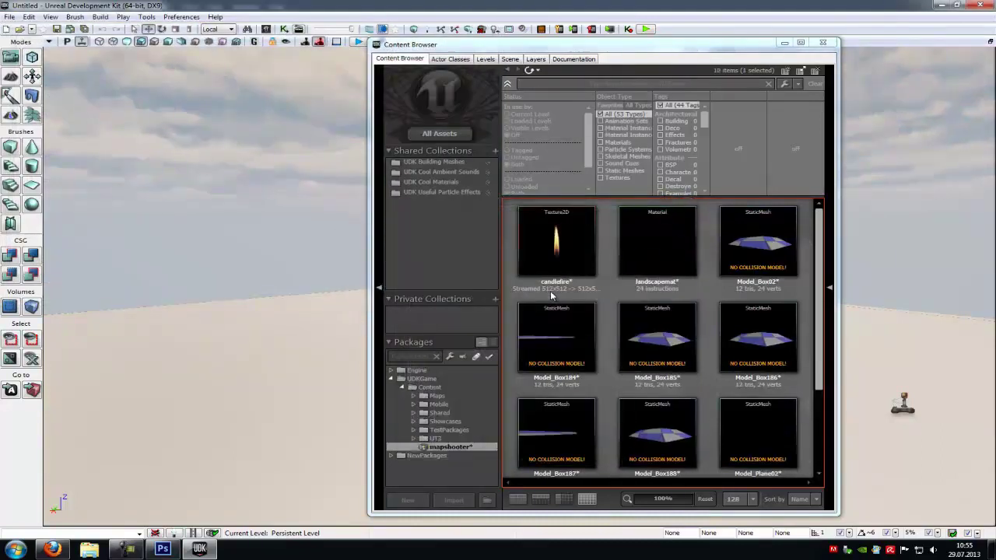
# Step: Create the candlefire_Mat material from the candlefire texture
pyautogui.rightClick(569, 241)
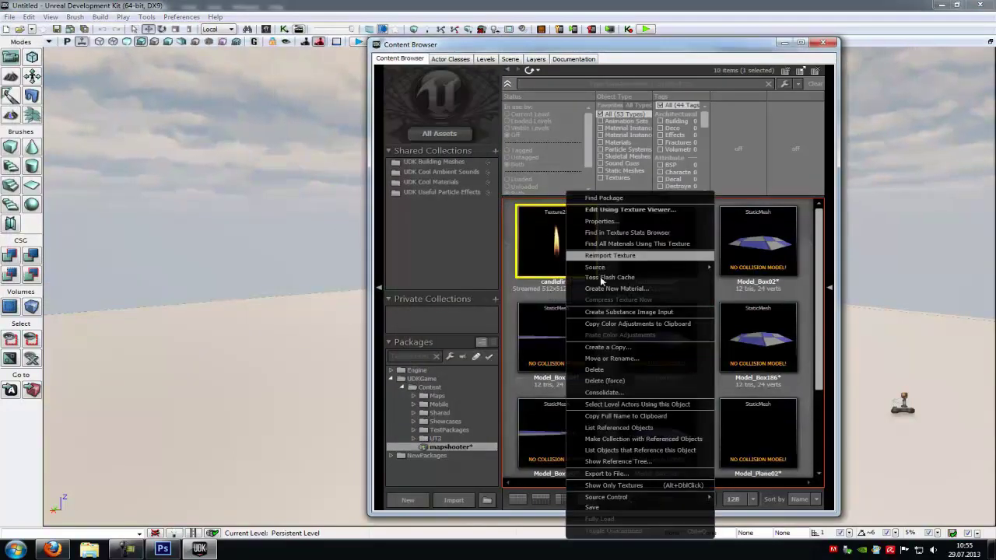
pyautogui.click(622, 289)
pyautogui.click(611, 238)
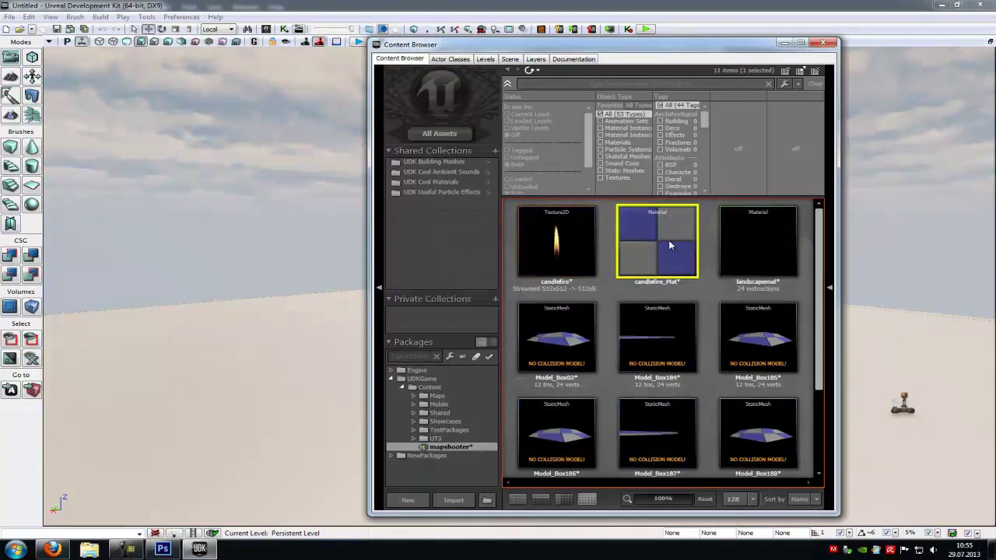
# Step: In candlefire_Mat, connect the Texture Sample's colour to Diffuse and its alpha to Opacity
pyautogui.doubleClick(669, 239)
pyautogui.moveTo(443, 130); pyautogui.dragTo(646, 158)
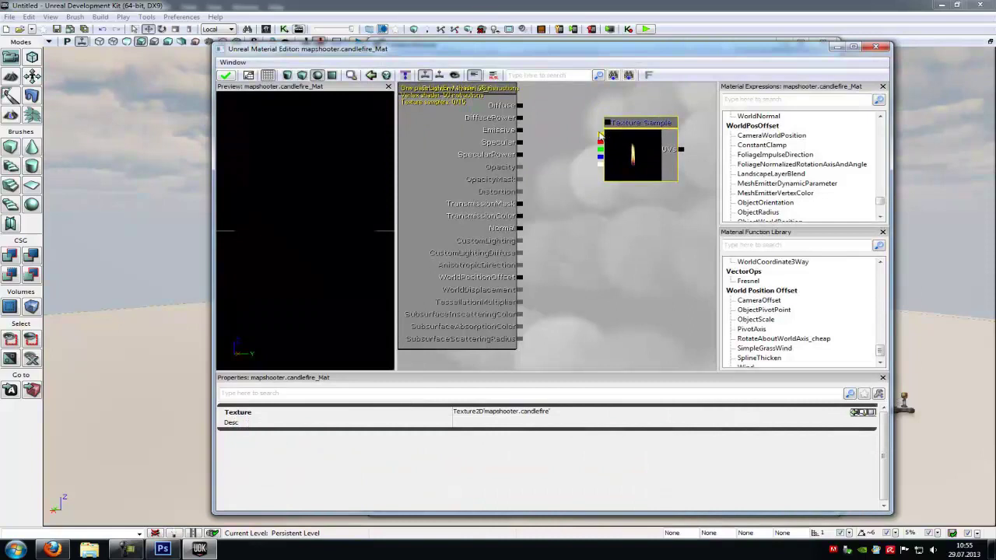
pyautogui.moveTo(600, 135); pyautogui.dragTo(527, 106)
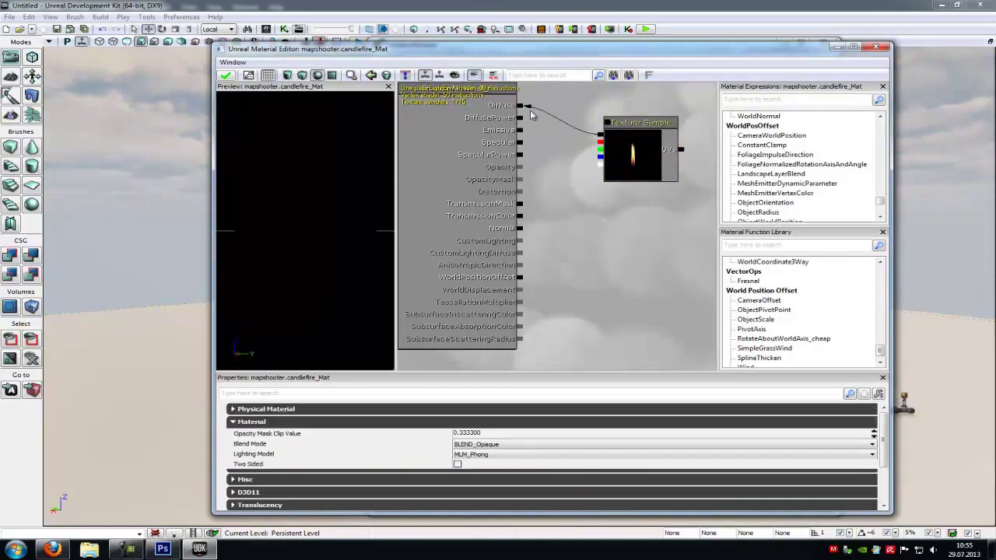
pyautogui.click(606, 171)
pyautogui.moveTo(592, 191); pyautogui.dragTo(542, 164)
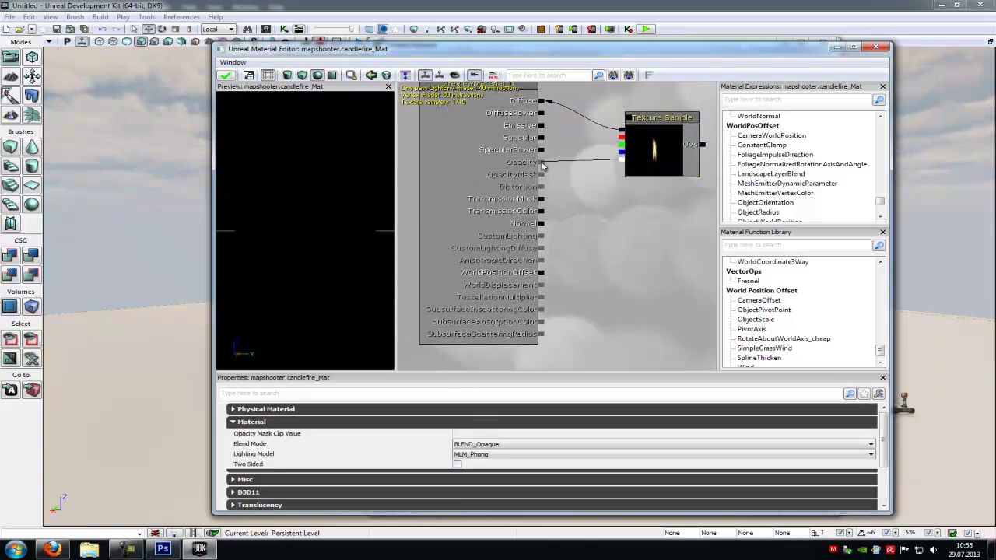
# Step: Set the material's Blend Mode to BLEND_Additive and check the preview
pyautogui.click(489, 443)
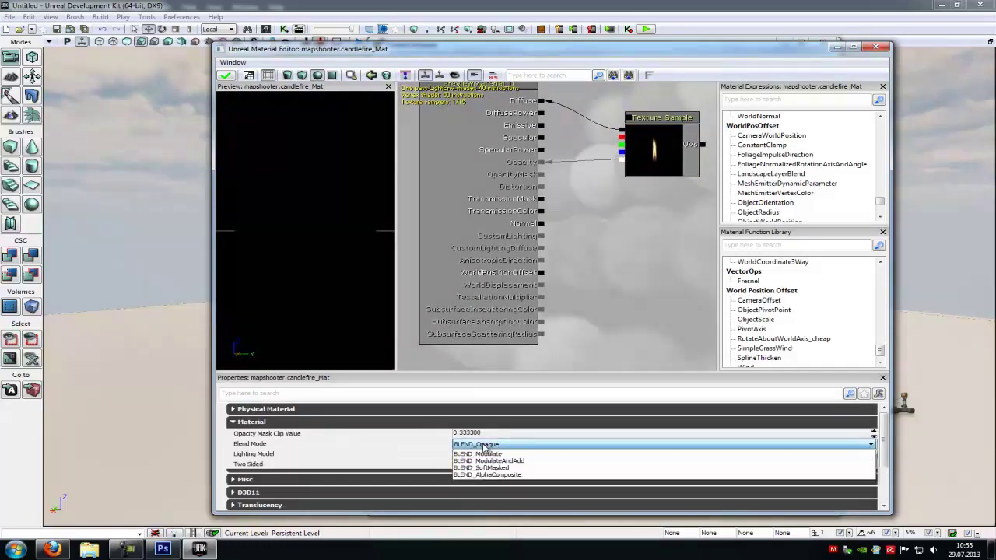
pyautogui.click(495, 475)
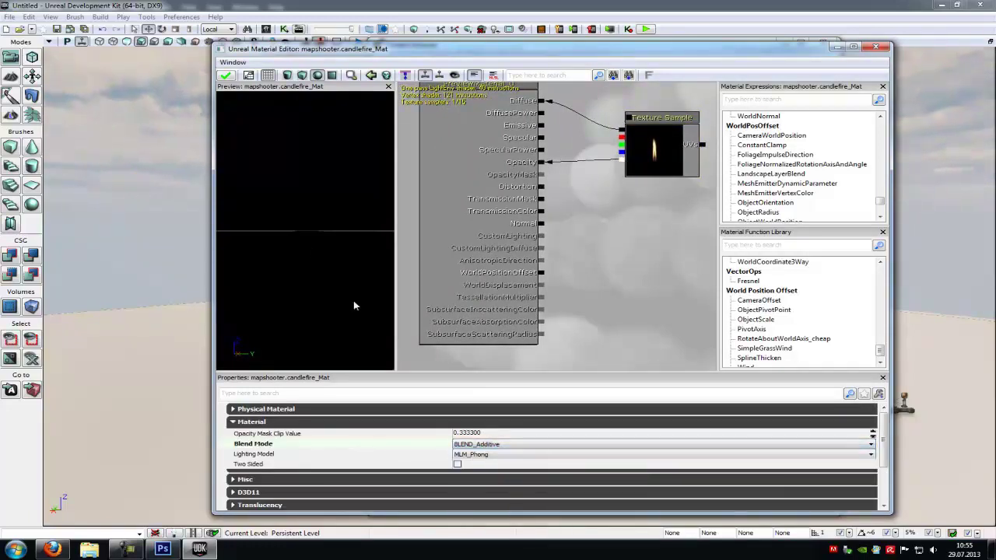
pyautogui.moveTo(354, 307); pyautogui.dragTo(357, 239)
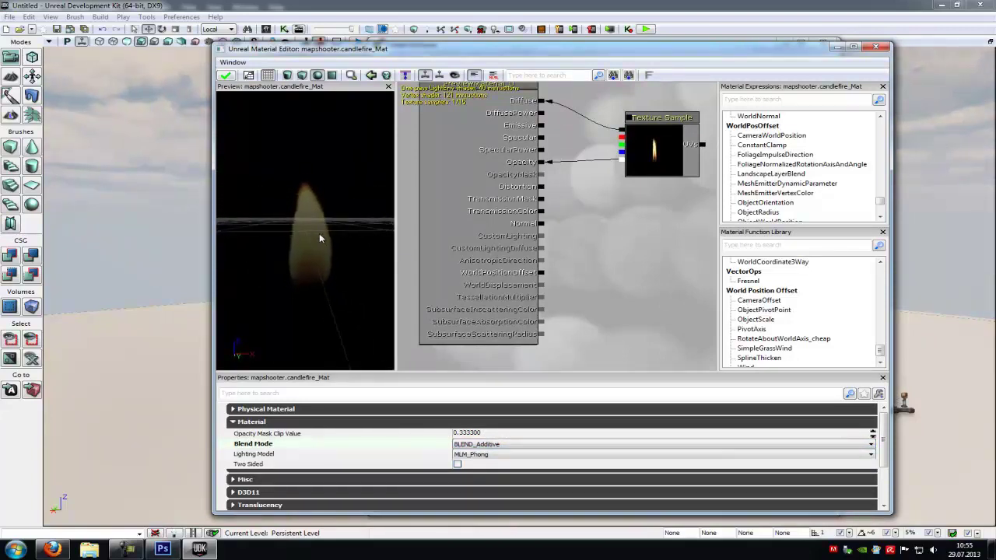
pyautogui.click(795, 101)
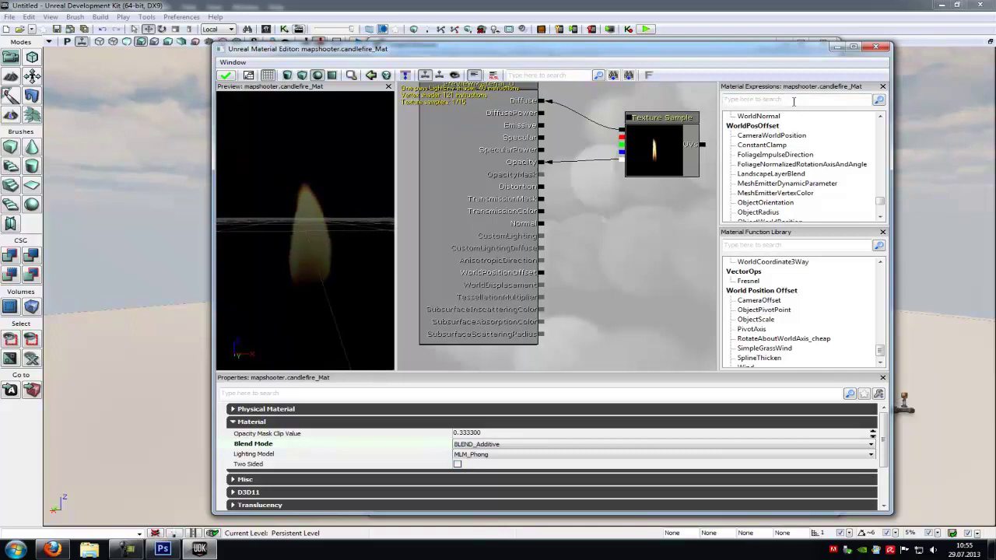
# Step: Add a Multiply node into Emissive and a Constant3Vector, wiring the flame texture into Multiply A
pyautogui.write('mu')
pyautogui.moveTo(743, 118); pyautogui.dragTo(543, 130)
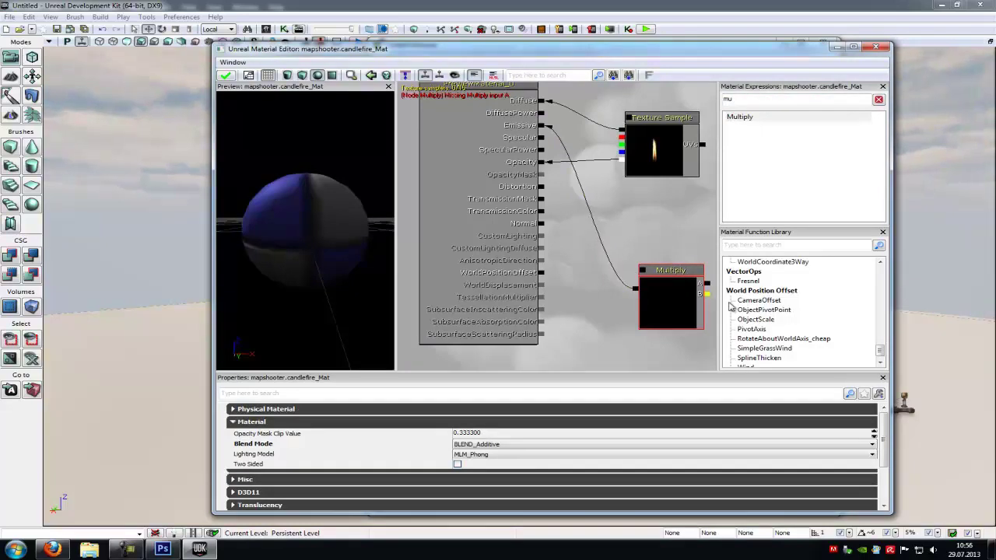
pyautogui.moveTo(640, 196); pyautogui.dragTo(595, 198)
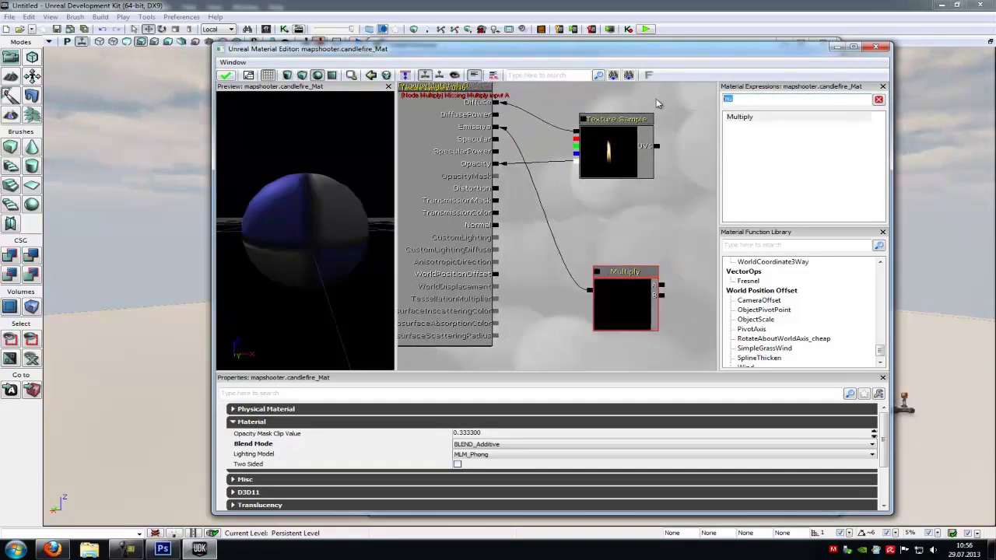
pyautogui.write('con')
pyautogui.click(765, 137)
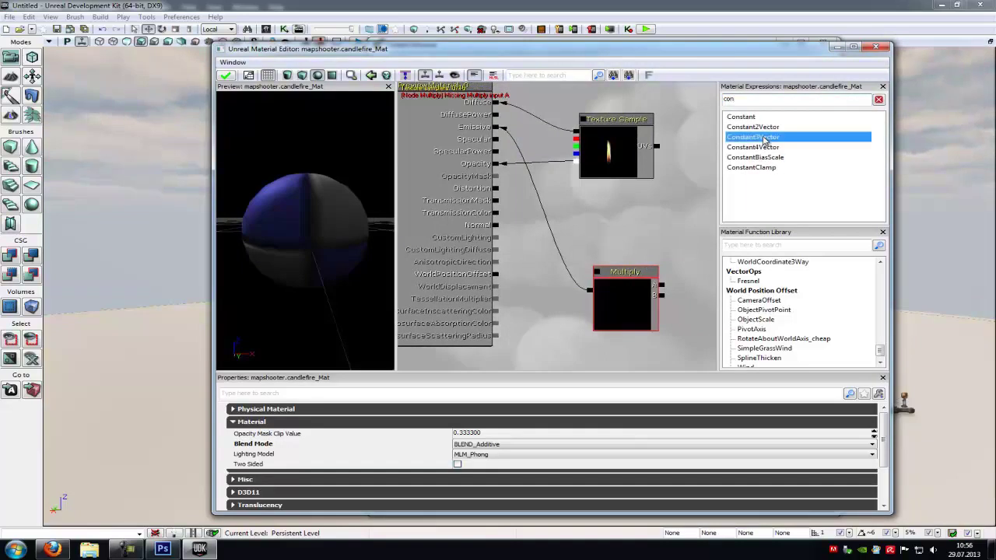
pyautogui.moveTo(765, 138); pyautogui.dragTo(697, 339)
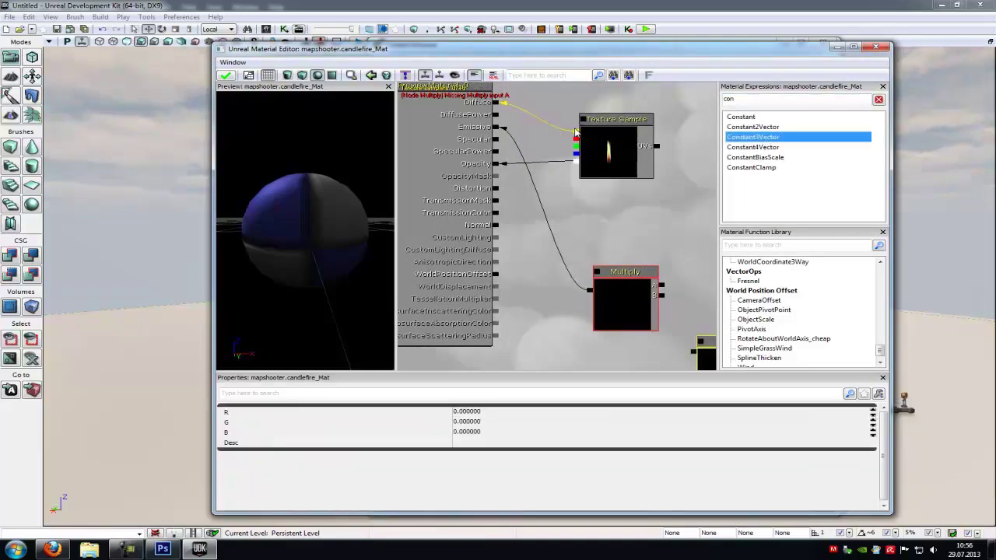
pyautogui.moveTo(579, 137); pyautogui.dragTo(637, 313)
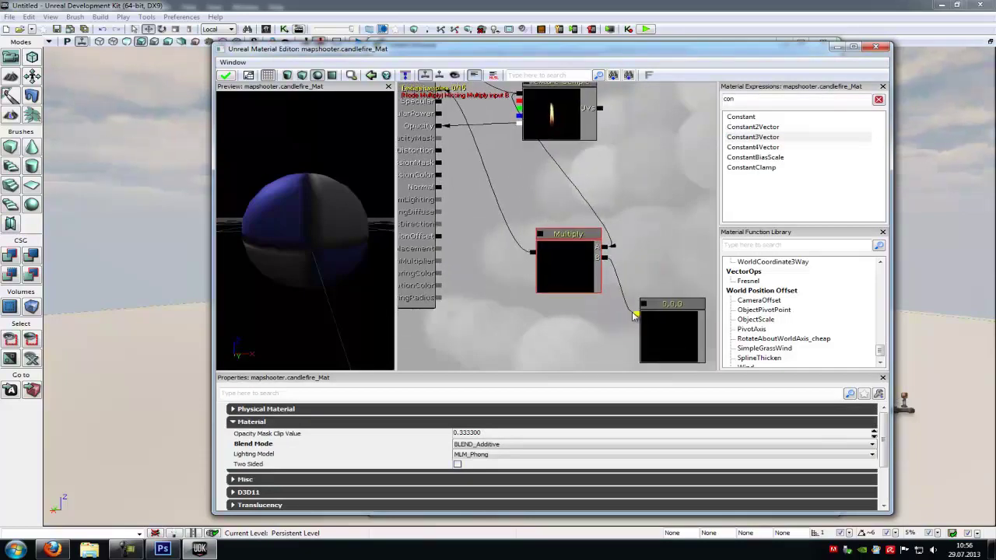
# Step: Wire the Constant3Vector into Multiply input B and set its R, G and B to 10
pyautogui.click(652, 333)
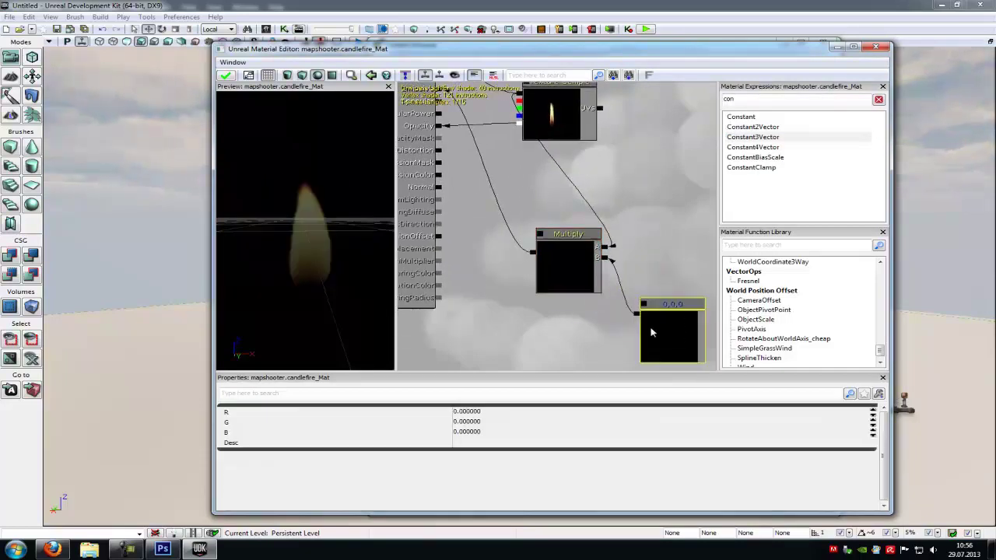
pyautogui.click(504, 416)
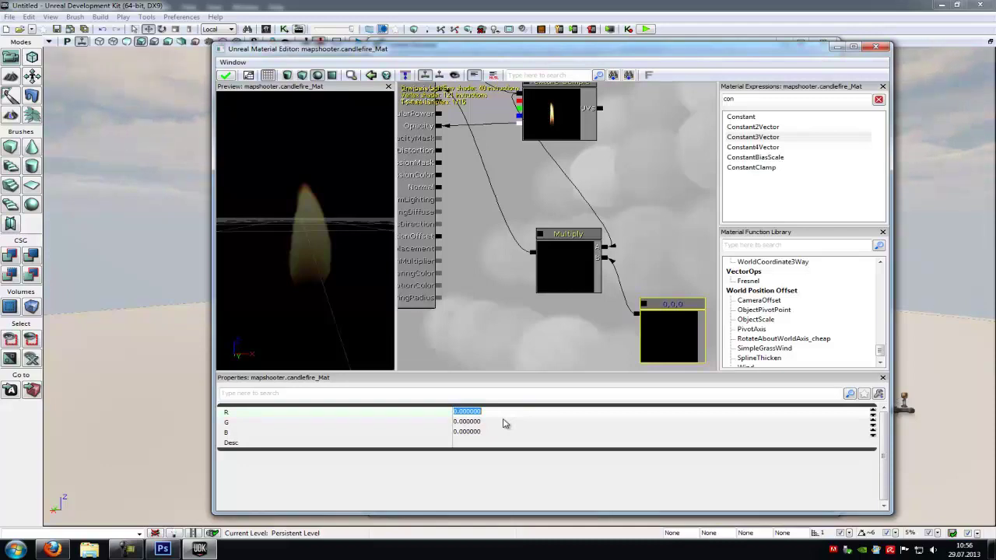
pyautogui.write('10')
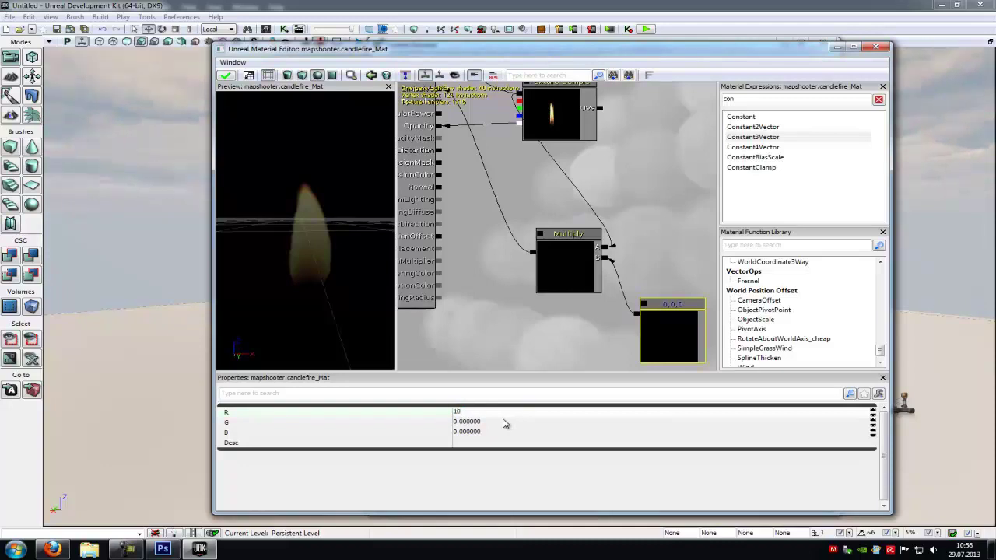
pyautogui.click(502, 422)
pyautogui.press('Tab')
pyautogui.write('1')
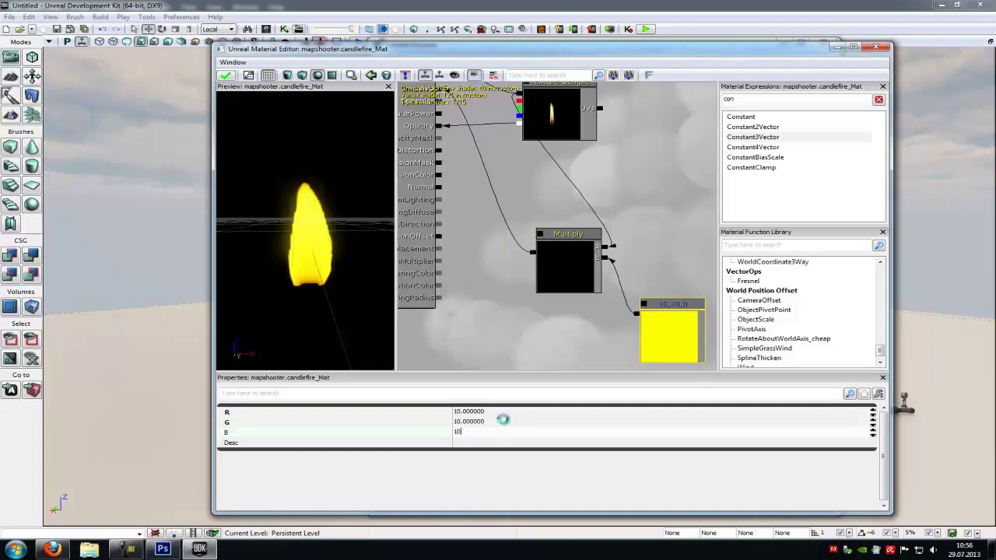
pyautogui.click(486, 422)
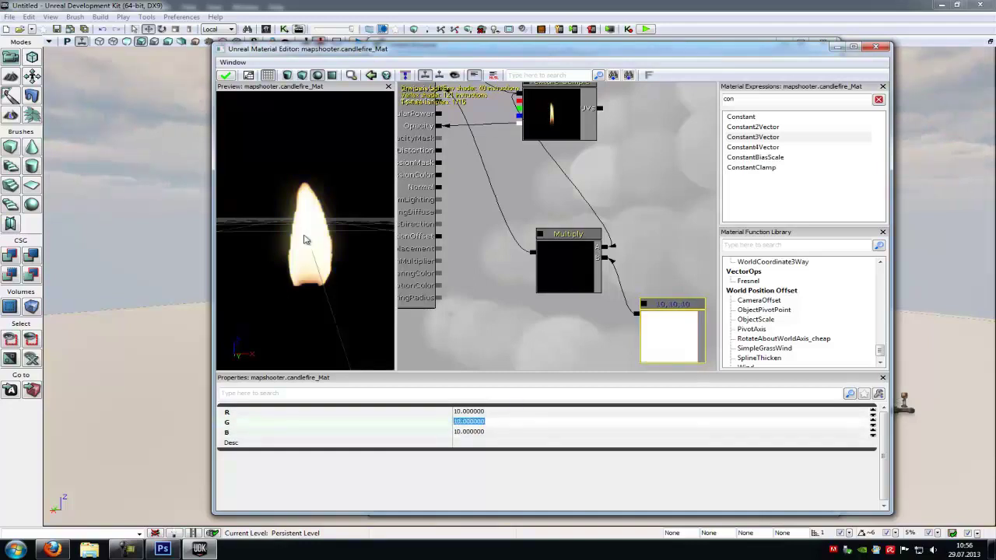
# Step: Orbit the preview to check the bright white flame, then apply the material changes
pyautogui.moveTo(306, 240); pyautogui.dragTo(365, 243)
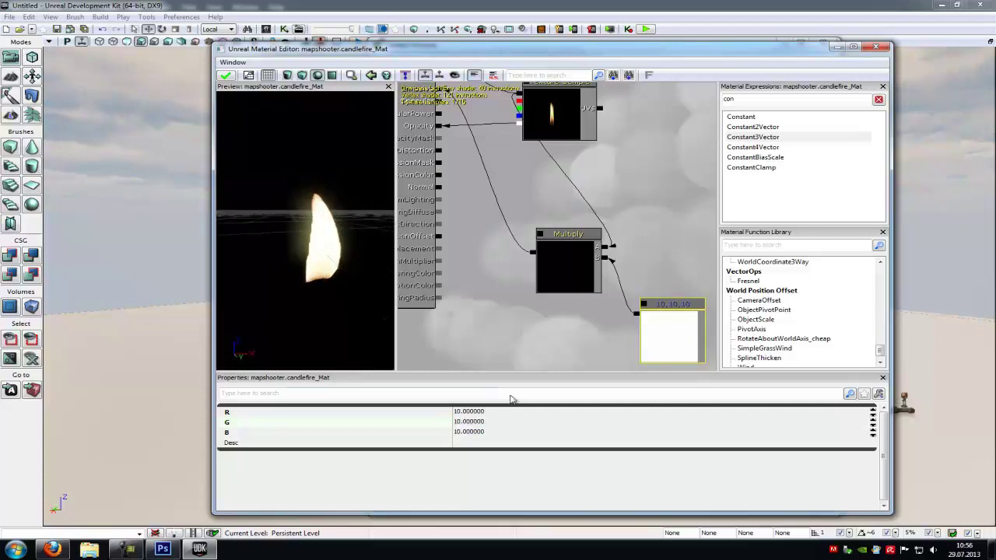
pyautogui.moveTo(355, 284); pyautogui.dragTo(616, 460)
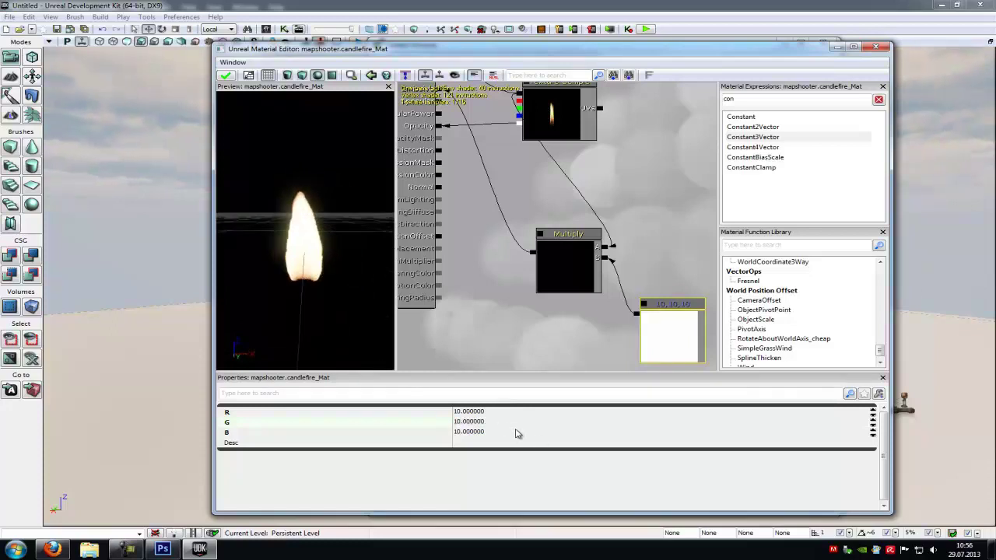
pyautogui.moveTo(313, 254); pyautogui.dragTo(327, 268)
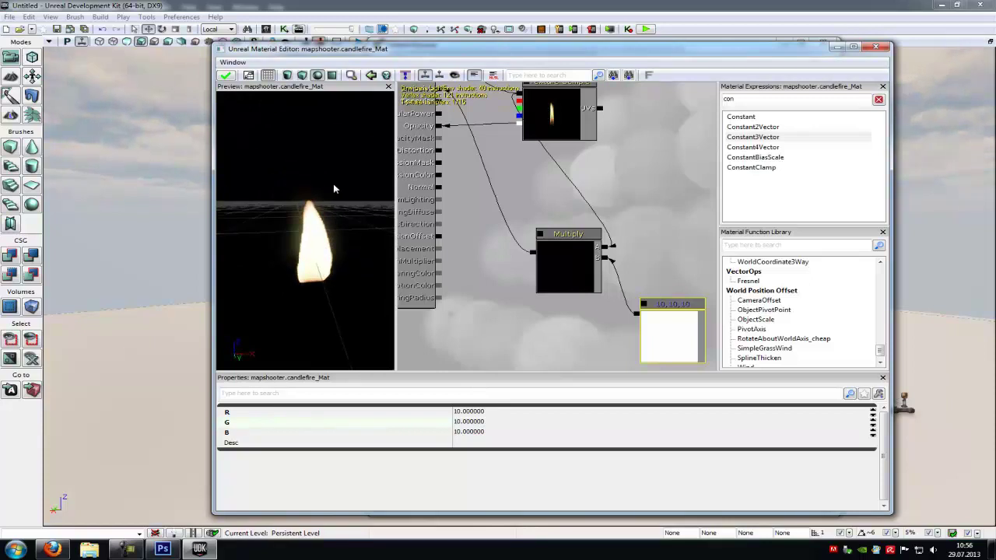
pyautogui.click(226, 74)
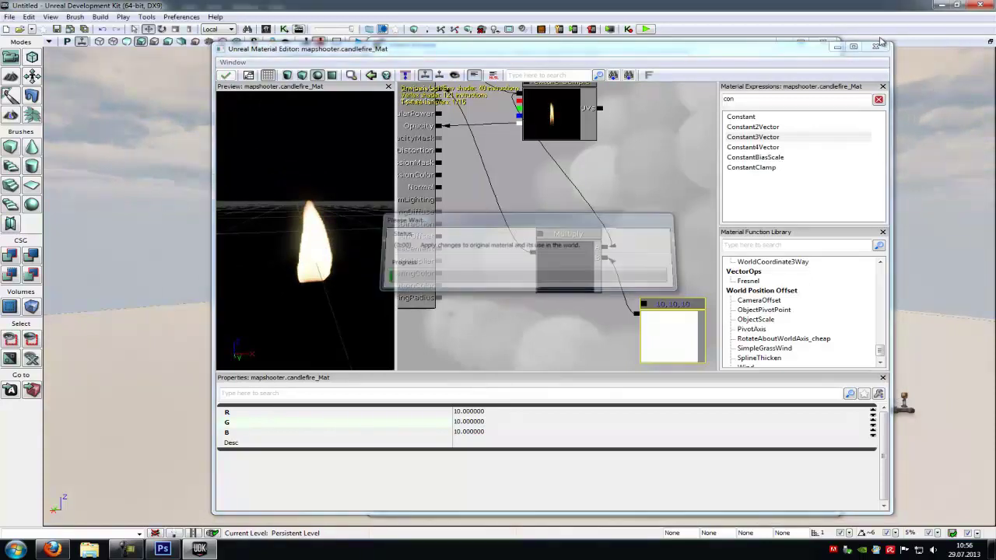
# Step: Close the Material Editor and create particle system candlefireda in the mapshooter package
pyautogui.click(876, 46)
pyautogui.rightClick(707, 249)
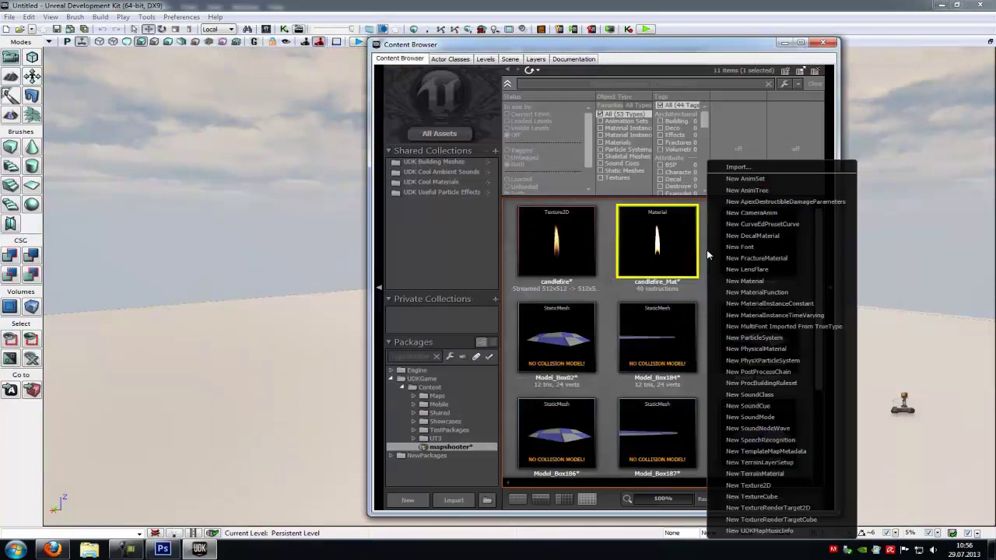
pyautogui.click(776, 339)
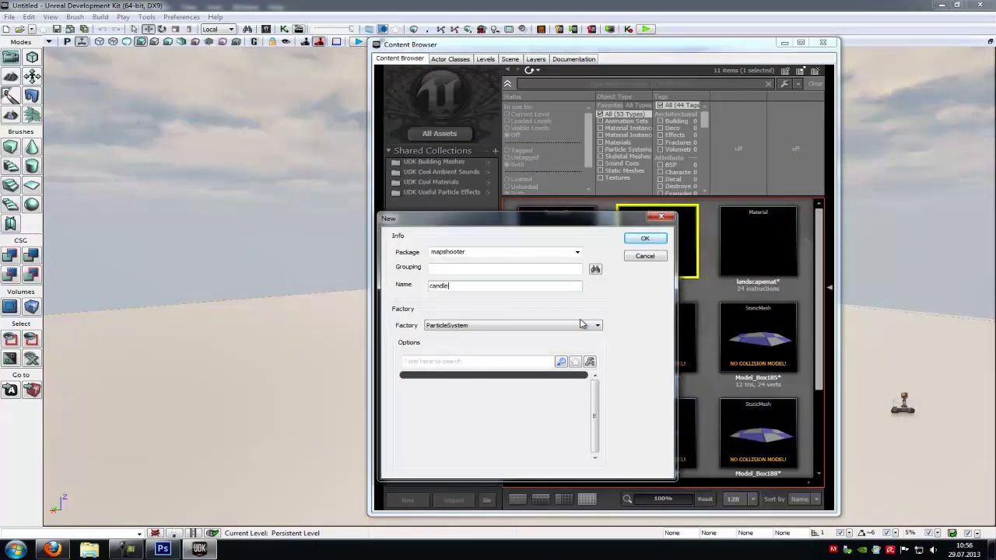
pyautogui.click(646, 239)
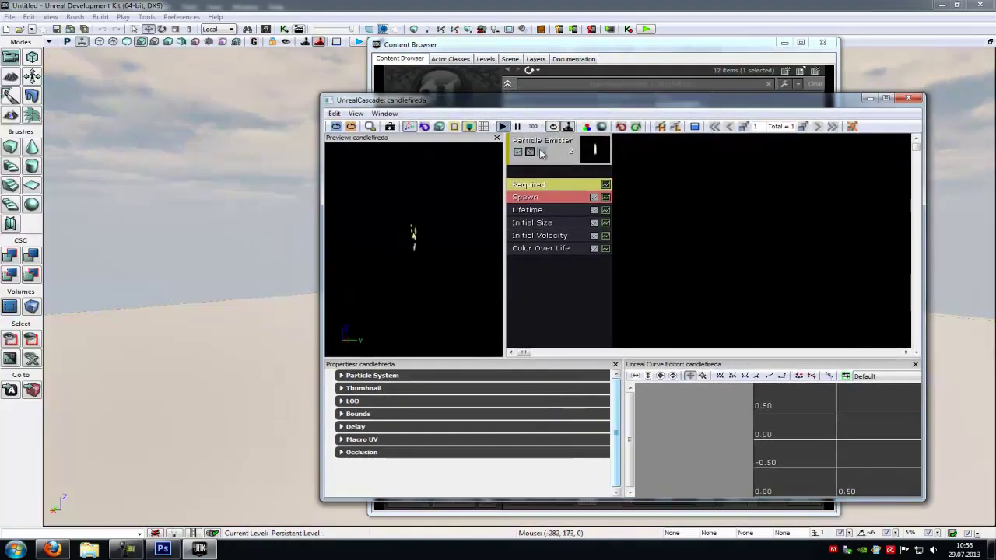
# Step: Give the Spawn module a rate of 100 and a rate scale of 0, then select Lifetime
pyautogui.click(543, 199)
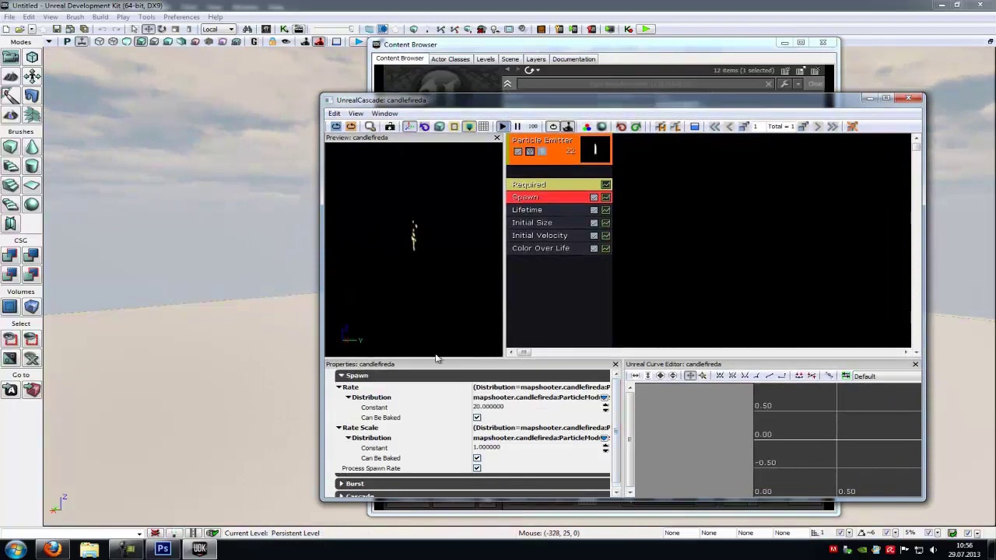
pyautogui.click(508, 410)
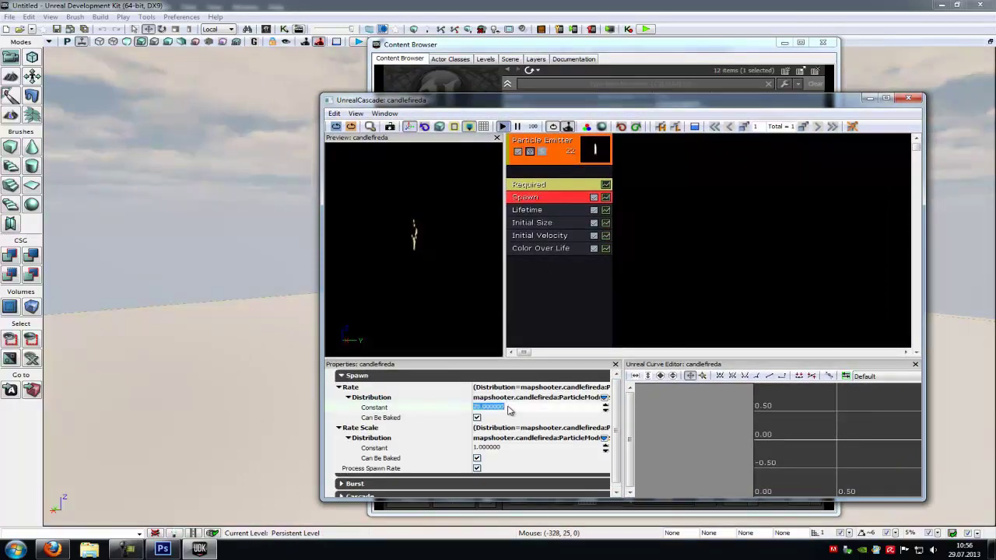
pyautogui.press('Return')
pyautogui.click(477, 449)
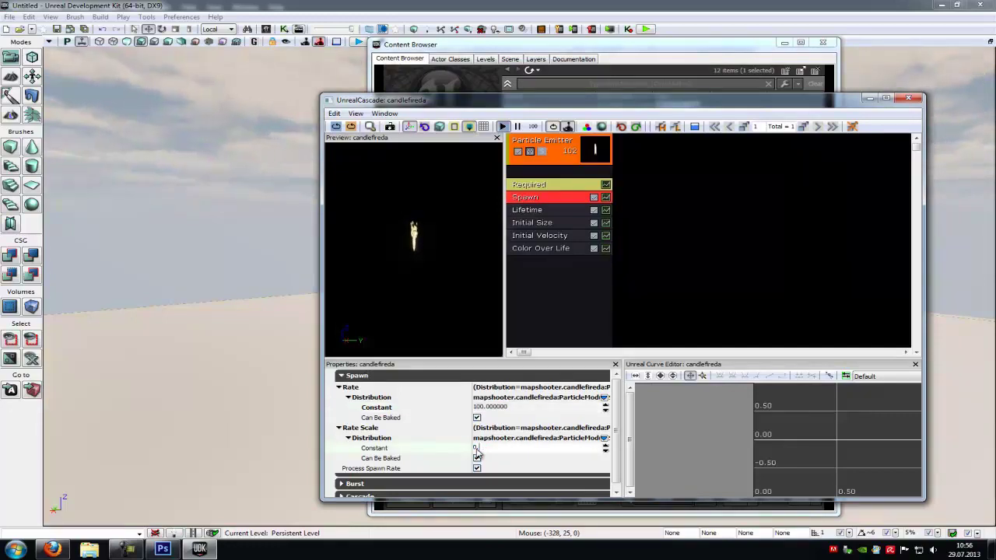
pyautogui.press('Return')
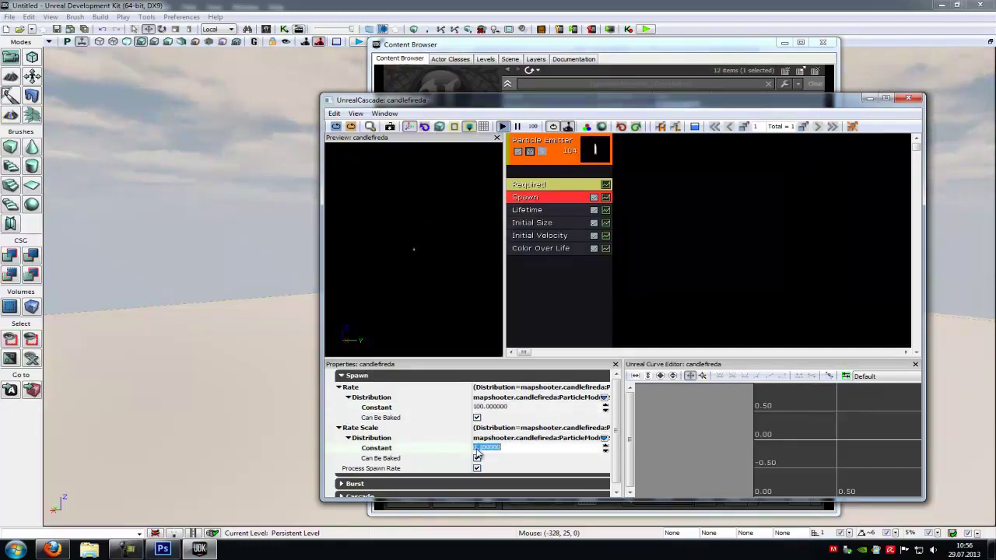
pyautogui.click(536, 210)
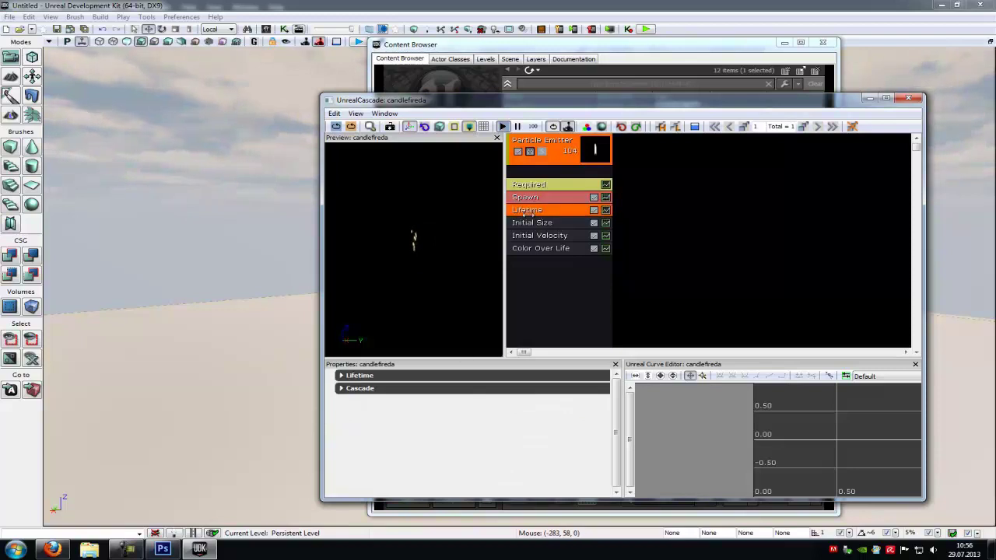
# Step: Add a Direct Location module and an Orbit module to the candlefireda emitter
pyautogui.rightClick(555, 274)
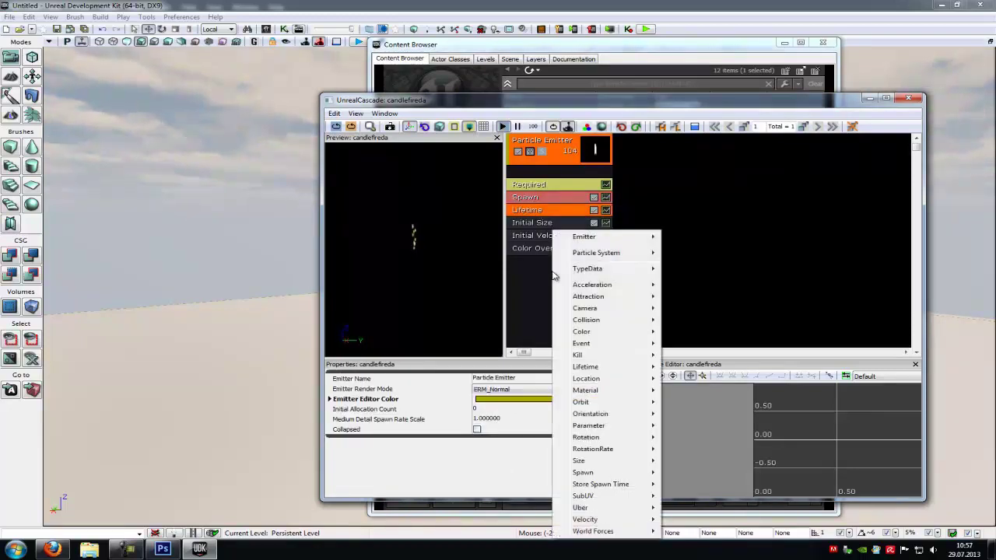
pyautogui.moveTo(617, 384)
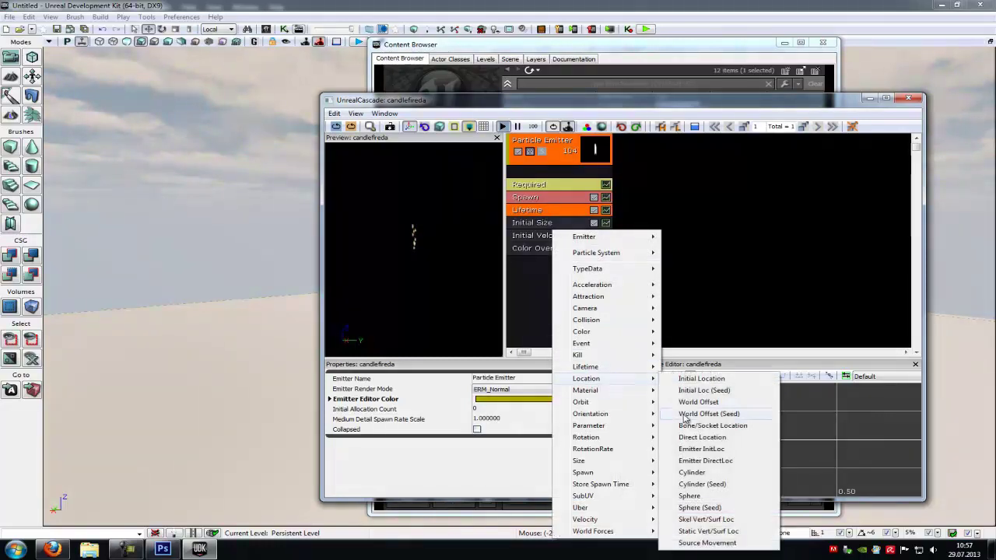
pyautogui.click(700, 438)
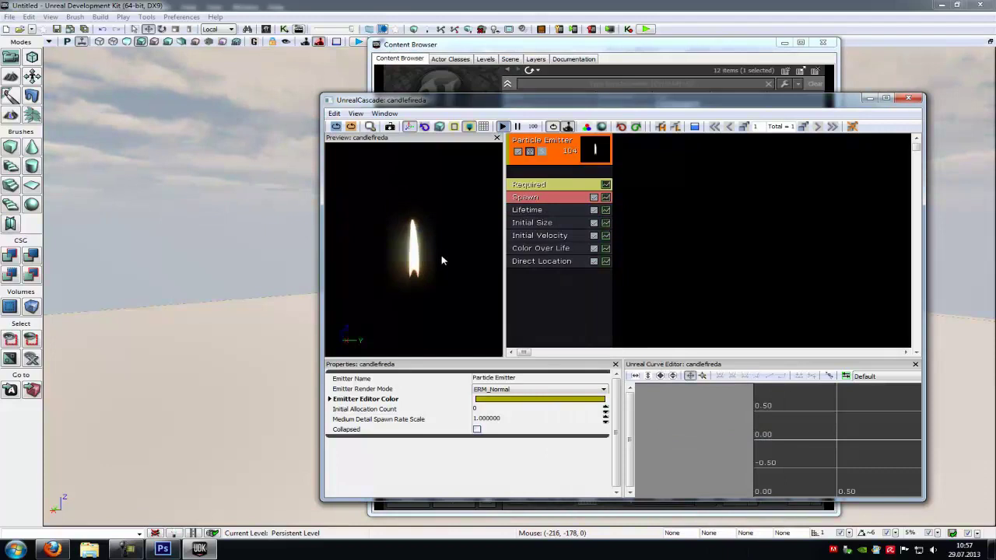
pyautogui.rightClick(567, 231)
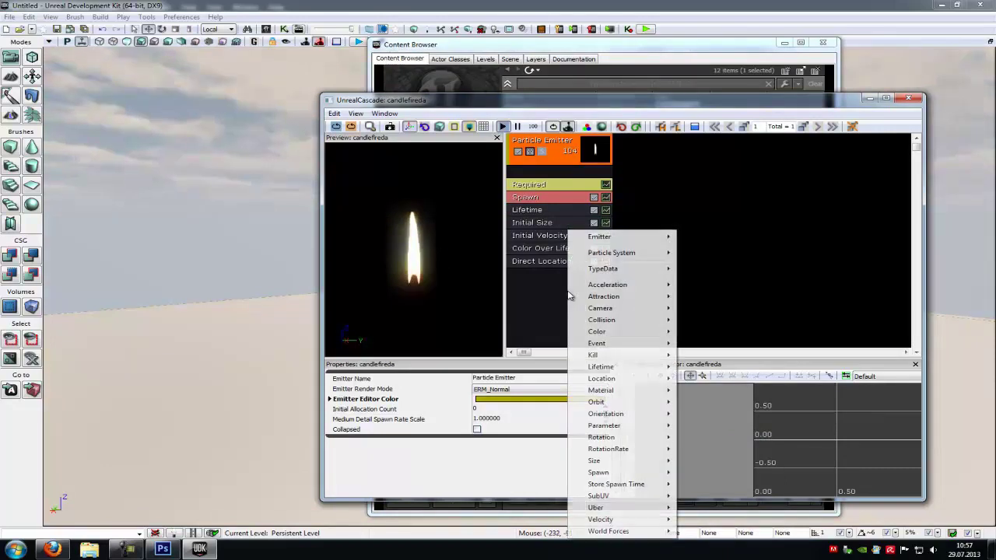
pyautogui.moveTo(623, 401)
pyautogui.click(704, 403)
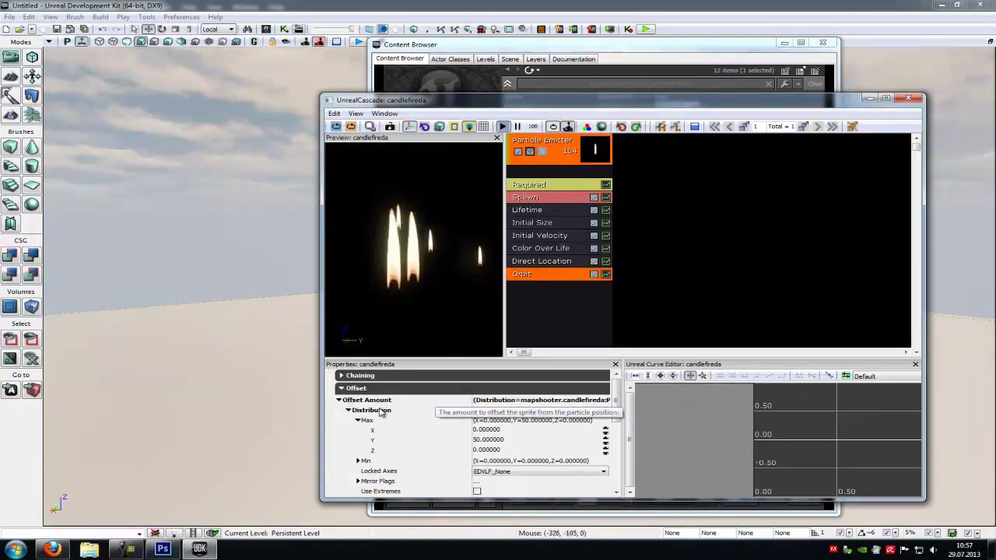
# Step: Enter 0.3 for the Orbit module's maximum X, Y and Z offsets
pyautogui.click(486, 430)
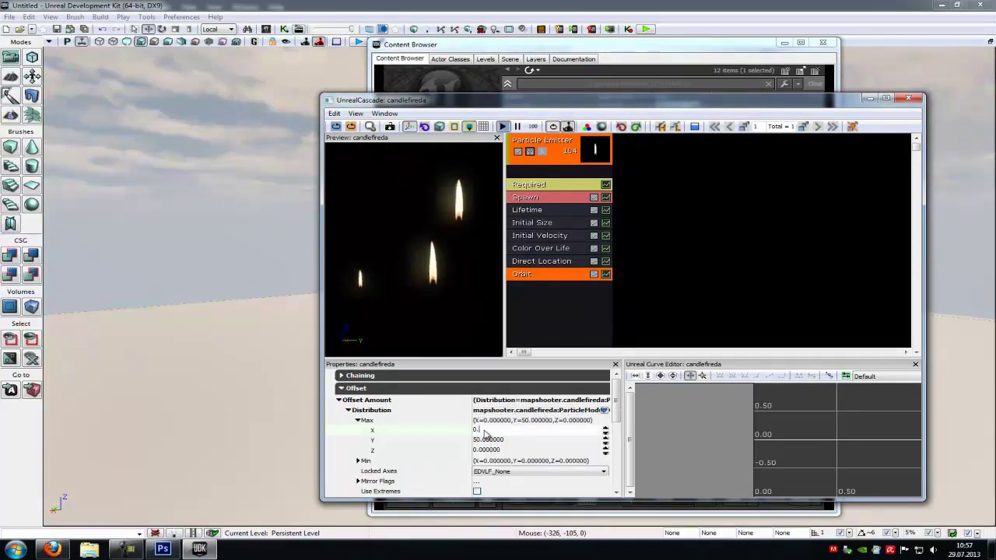
pyautogui.write('0.3')
pyautogui.press('Tab')
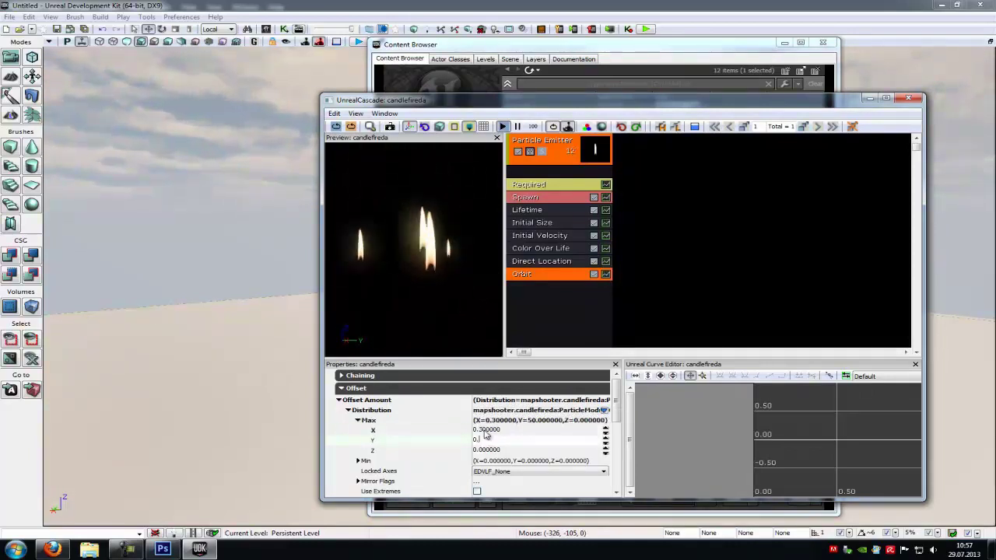
pyautogui.write('0.3')
pyautogui.press('Tab')
pyautogui.write('0.3')
pyautogui.press('Return')
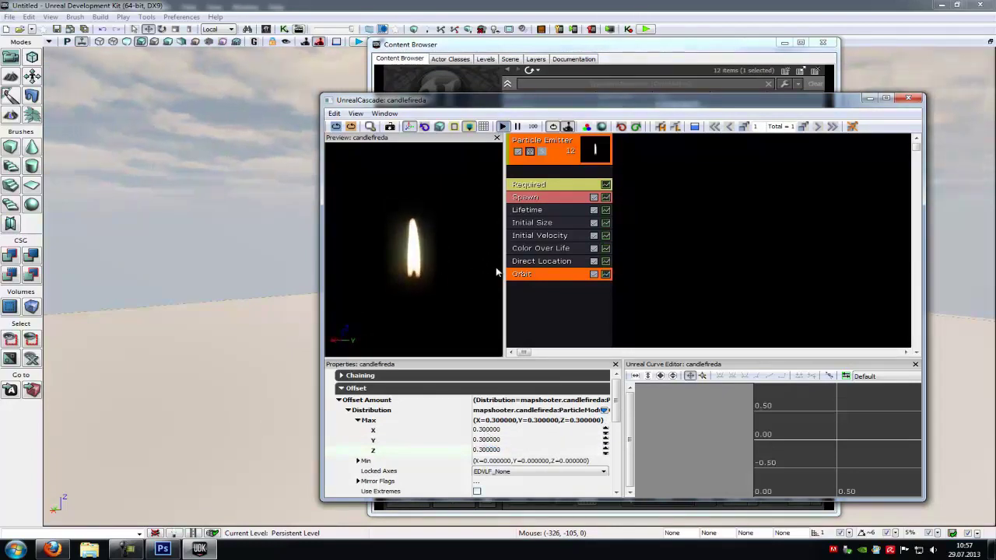
# Step: Correct the Orbit module's maximum offset to X 0, Y 0, Z 0.3
pyautogui.click(495, 450)
pyautogui.write('0')
pyautogui.click(509, 431)
pyautogui.write('0')
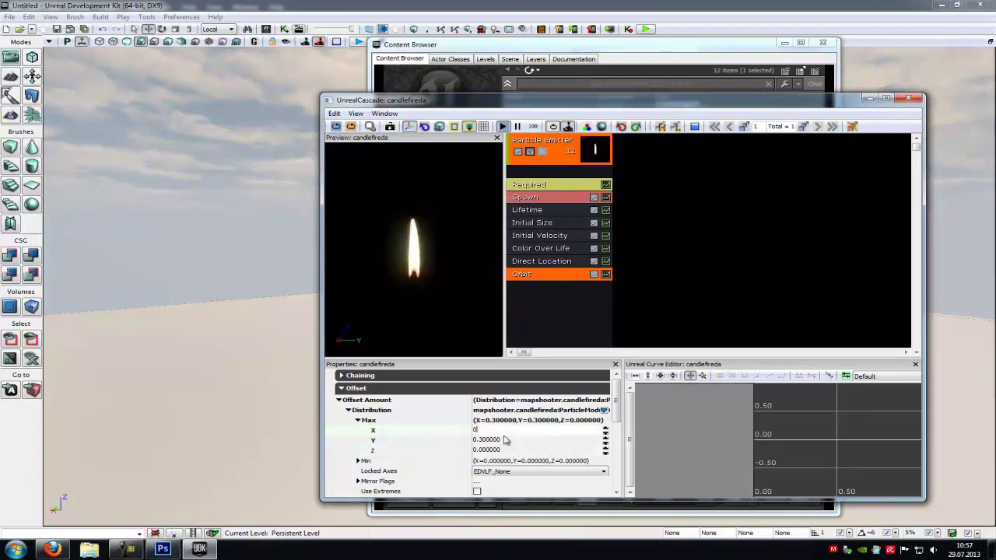
pyautogui.click(506, 440)
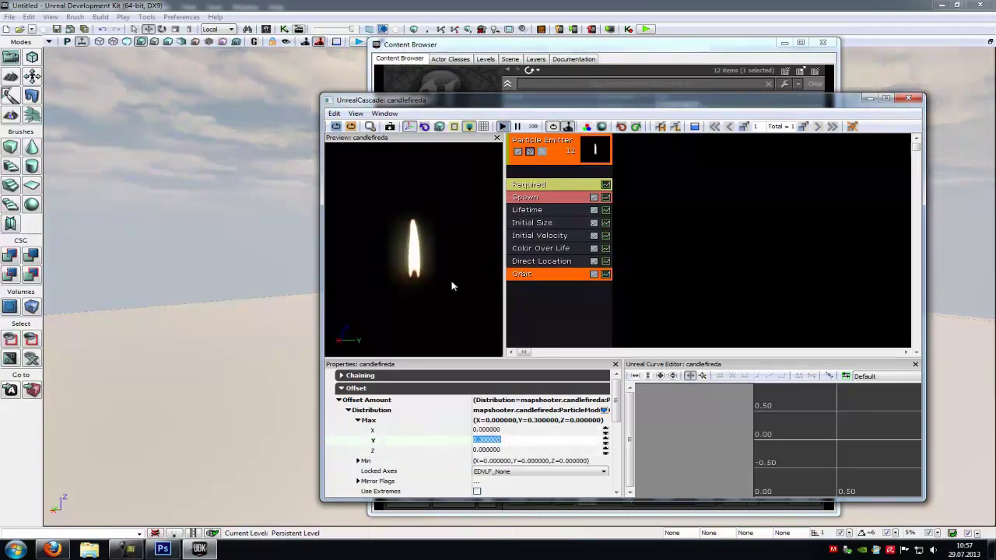
pyautogui.click(423, 266)
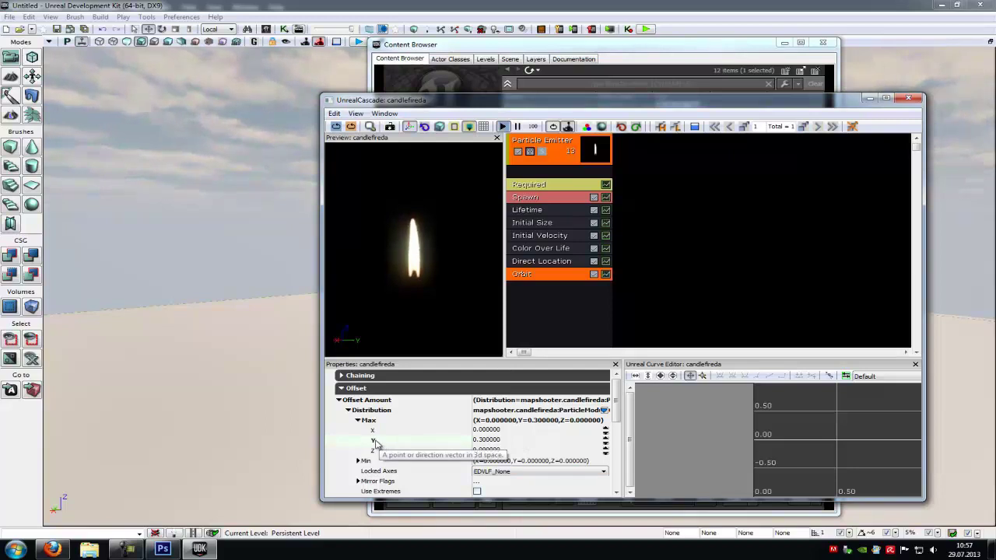
pyautogui.click(489, 450)
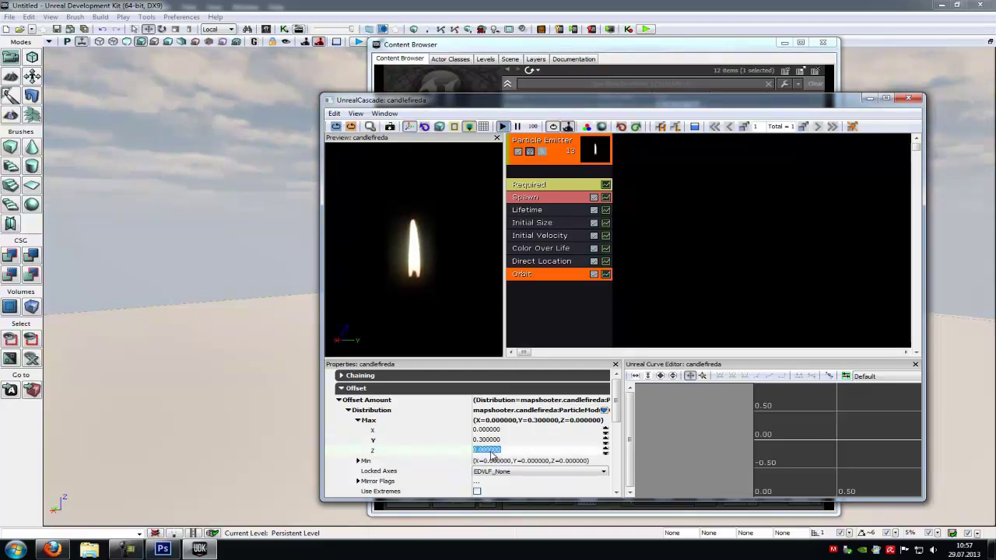
pyautogui.write('0.3')
pyautogui.click(504, 440)
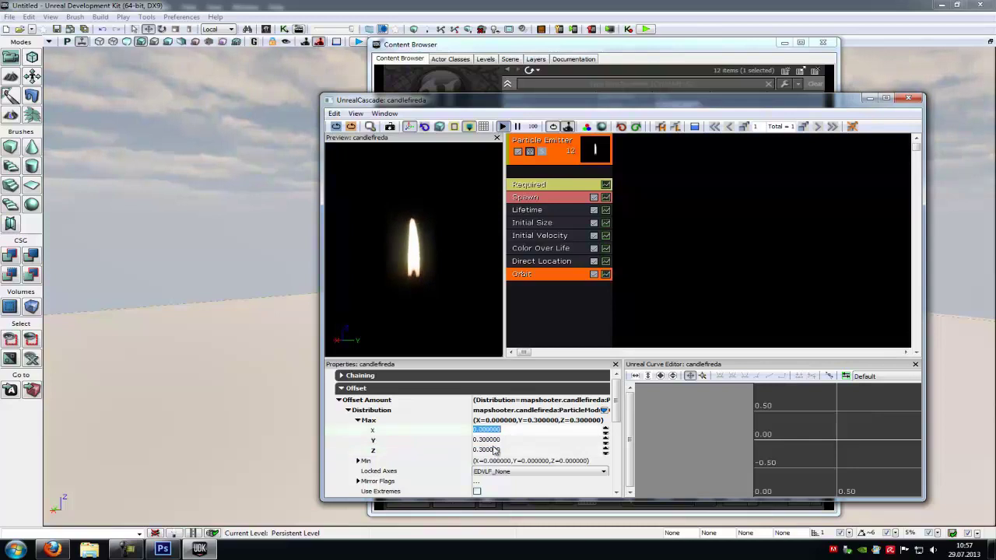
pyautogui.write('0')
pyautogui.press('Return')
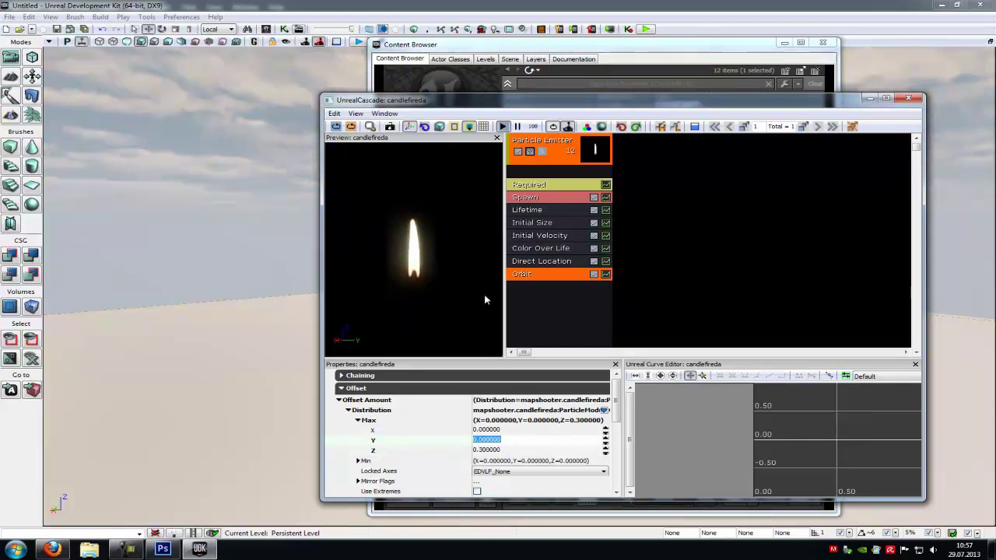
# Step: Close Cascade and start a Blank Map level with the builder brush added as a cube
pyautogui.click(908, 99)
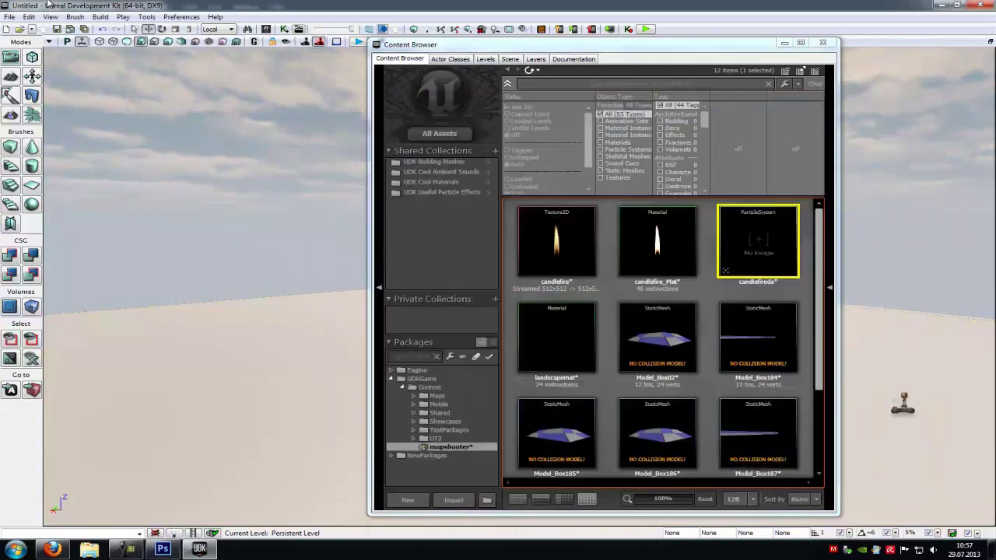
pyautogui.click(10, 17)
pyautogui.click(31, 30)
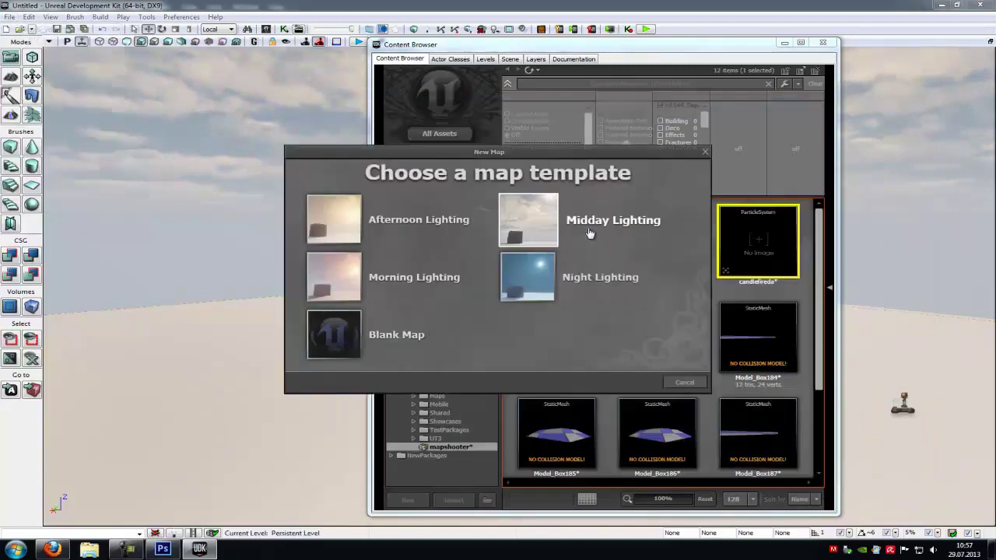
pyautogui.click(347, 345)
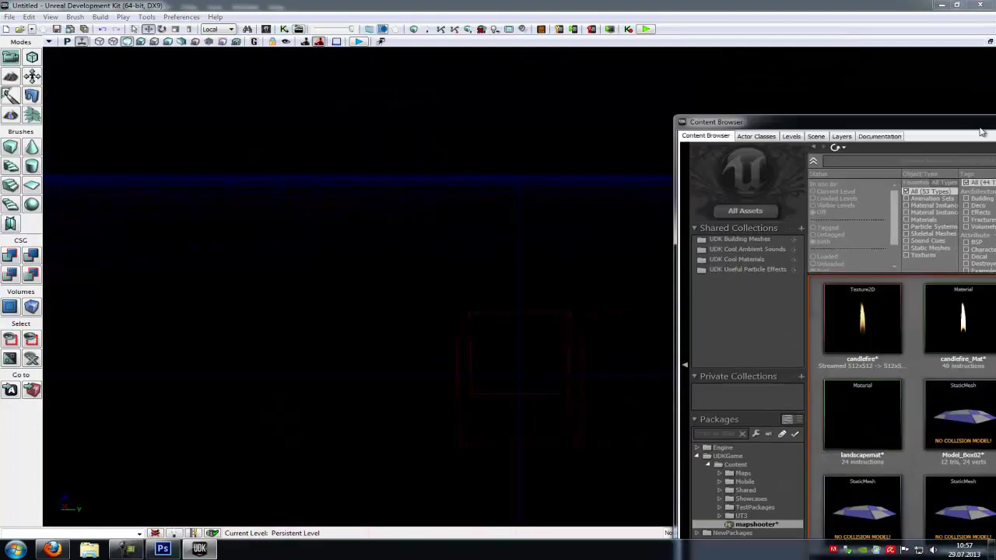
pyautogui.click(499, 345)
pyautogui.click(8, 261)
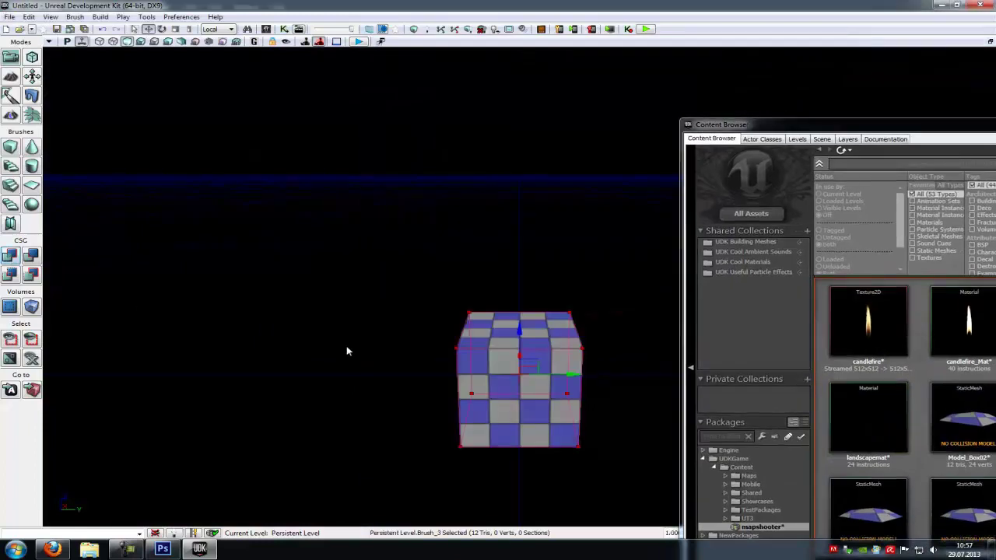
# Step: Place the candlefireda emitter above the checkered floor and play the level from there
pyautogui.moveTo(346, 348)
pyautogui.mouseDown()
pyautogui.moveTo(356, 307)
pyautogui.moveTo(317, 365)
pyautogui.moveTo(327, 358)
pyautogui.mouseUp()
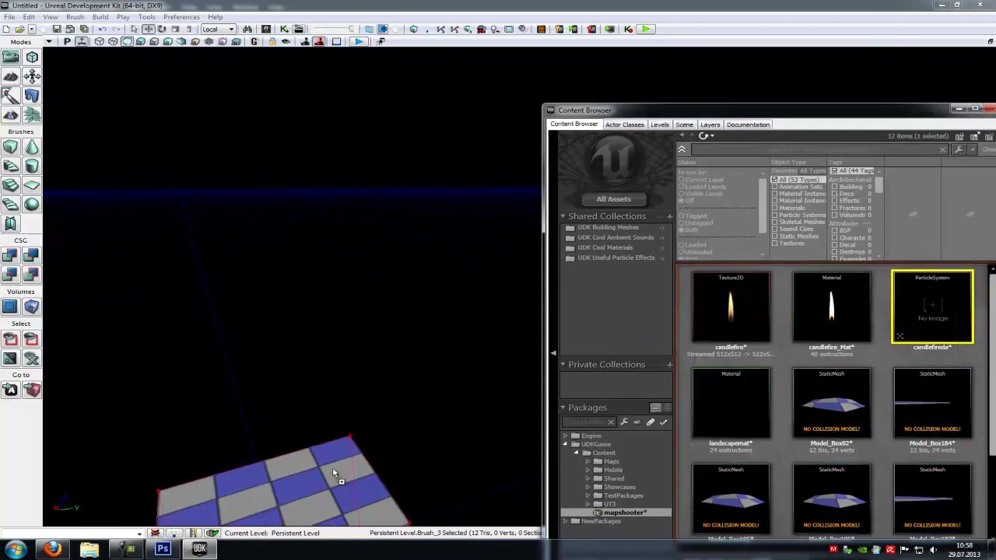
pyautogui.moveTo(334, 473); pyautogui.dragTo(333, 466)
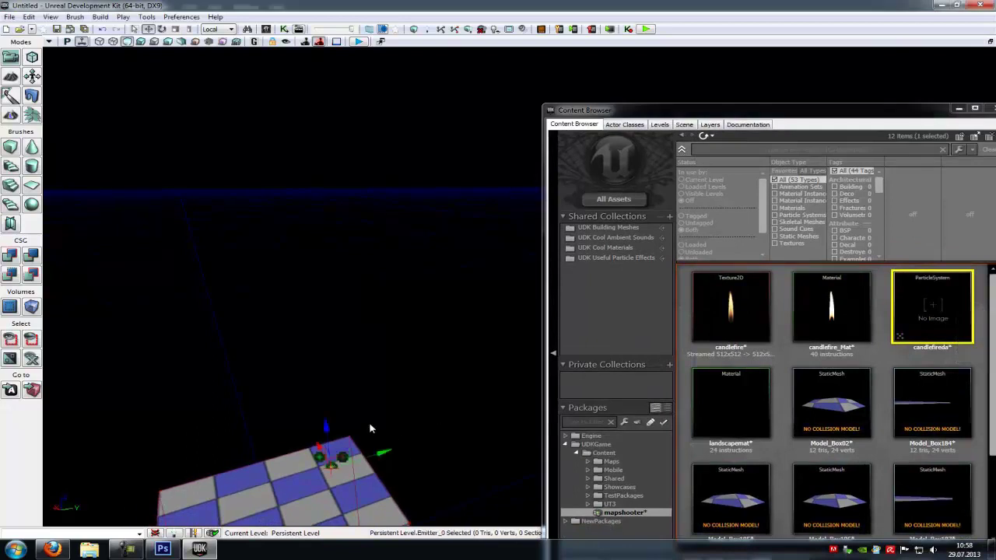
pyautogui.moveTo(327, 428); pyautogui.dragTo(327, 385)
pyautogui.rightClick(326, 505)
pyautogui.click(350, 495)
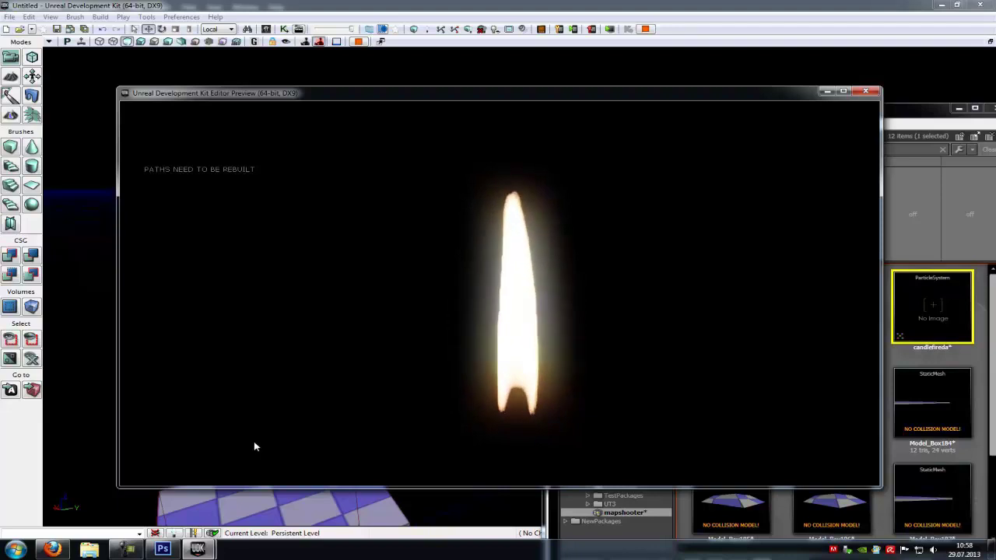
# Step: Close the play preview, erase the flame's forked base in the Red copy channel, and return to UDK
pyautogui.press('Escape')
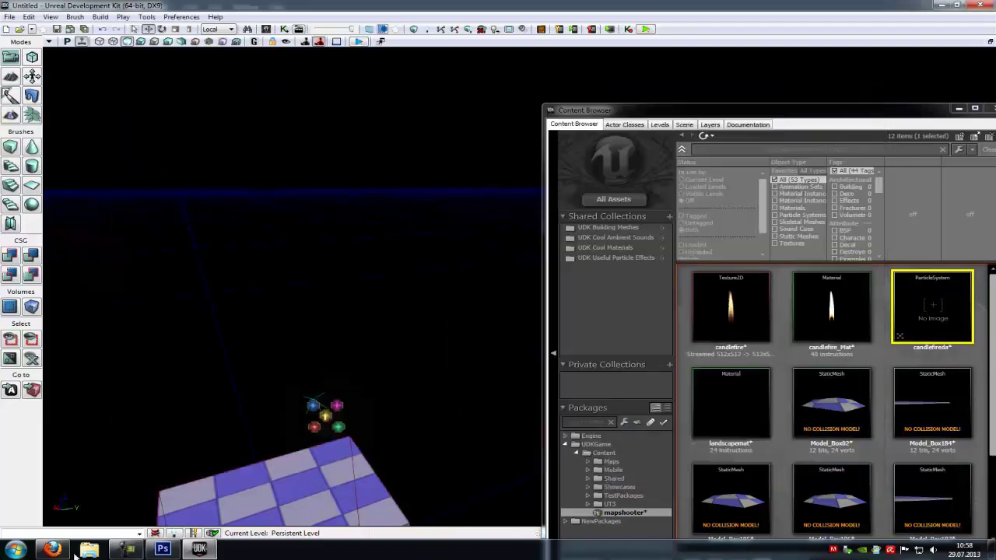
pyautogui.click(162, 549)
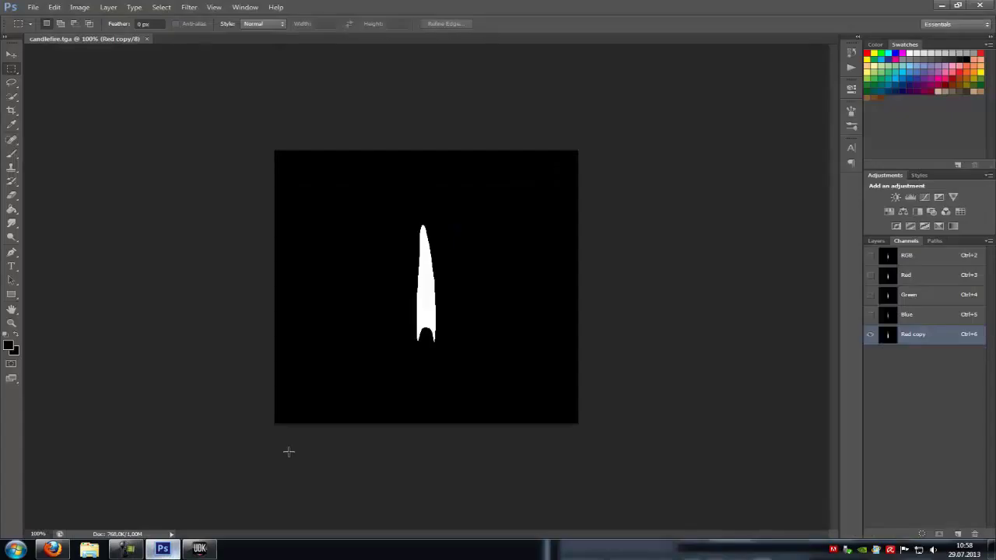
pyautogui.click(14, 198)
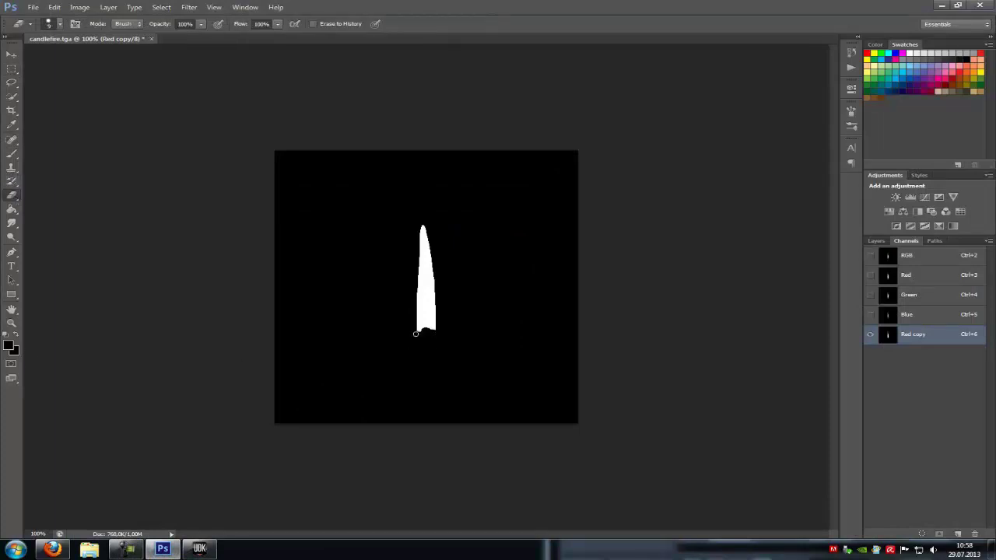
pyautogui.click(199, 549)
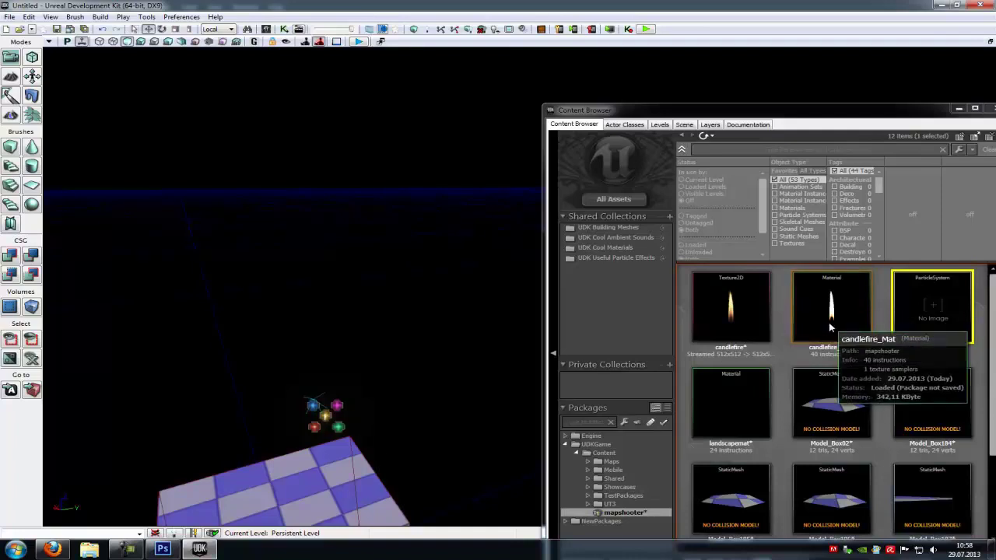